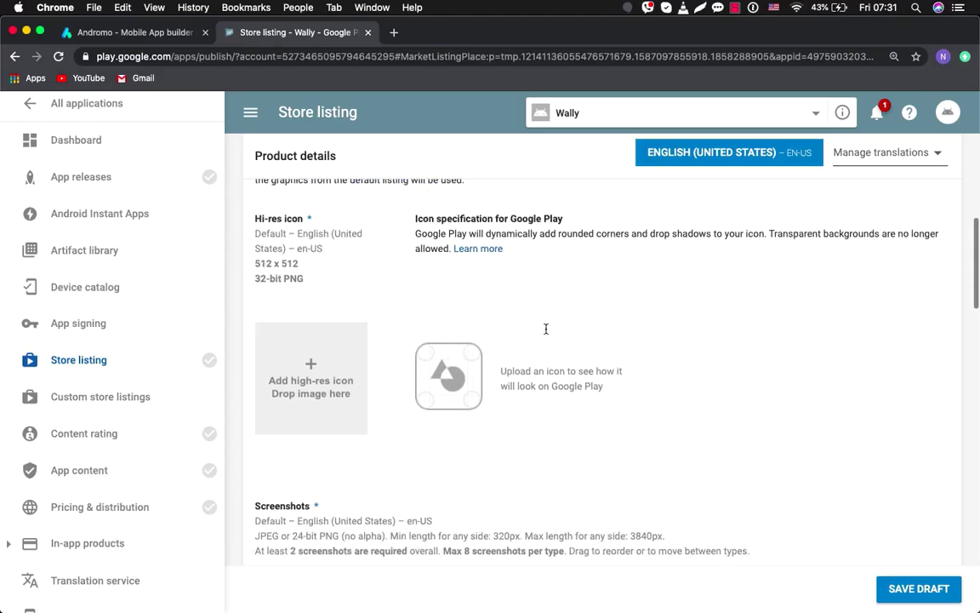
Review the Wally store listing page, highlighting the Feature Graphic heading along the way.
scroll(546, 328, down, 3)
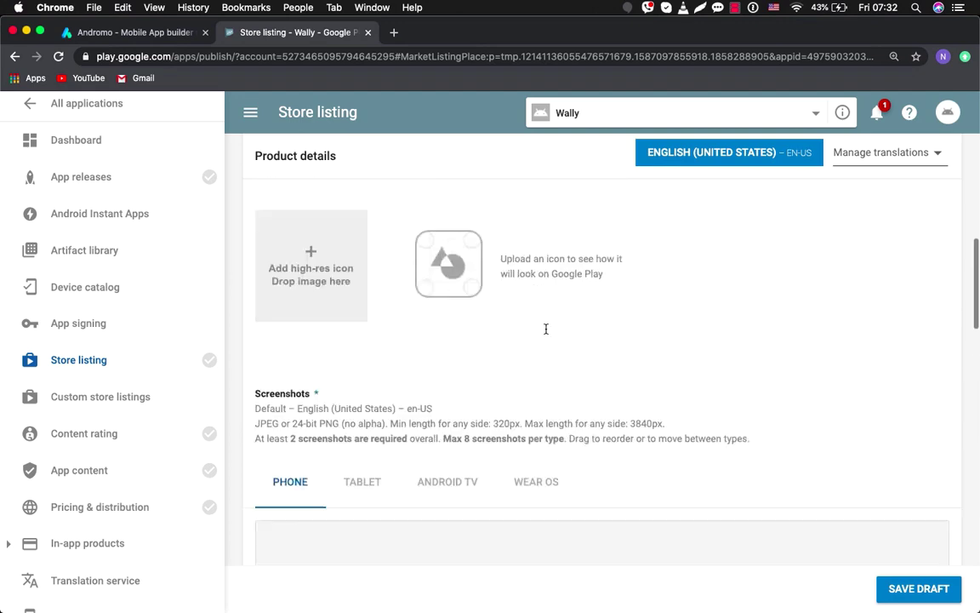
scroll(547, 328, up, 3)
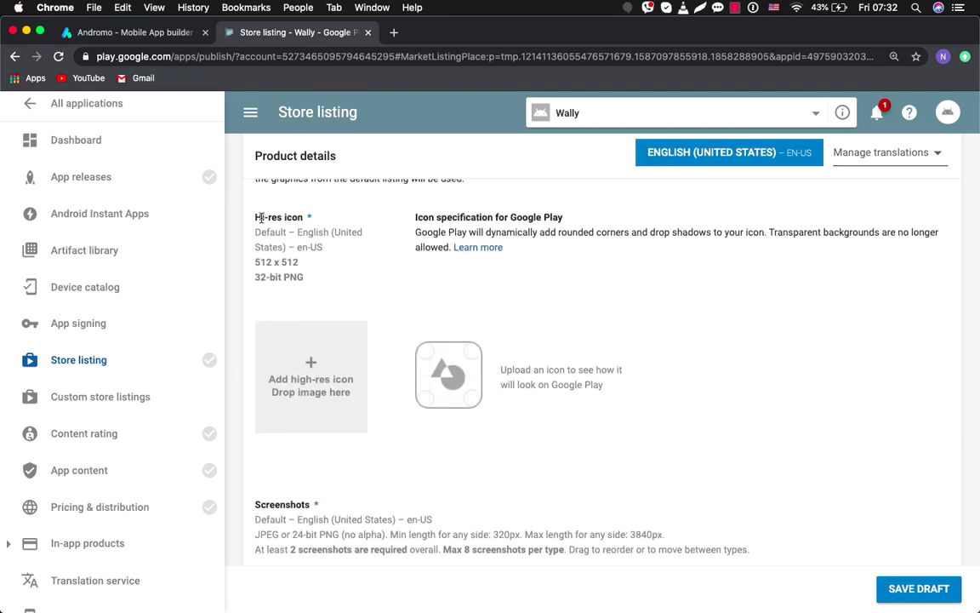
scroll(306, 360, down, 9)
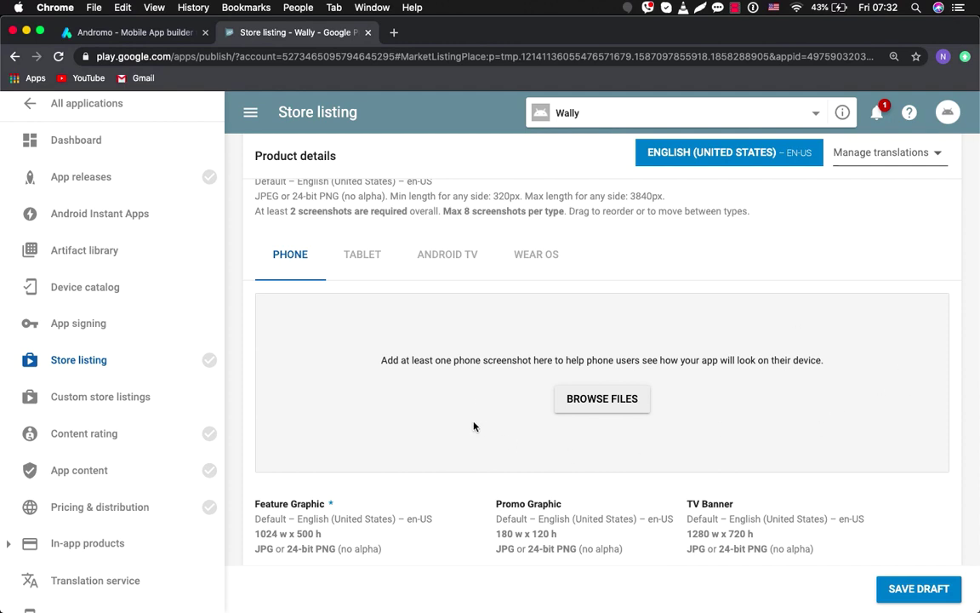
scroll(474, 426, down, 1)
scroll(474, 425, down, 3)
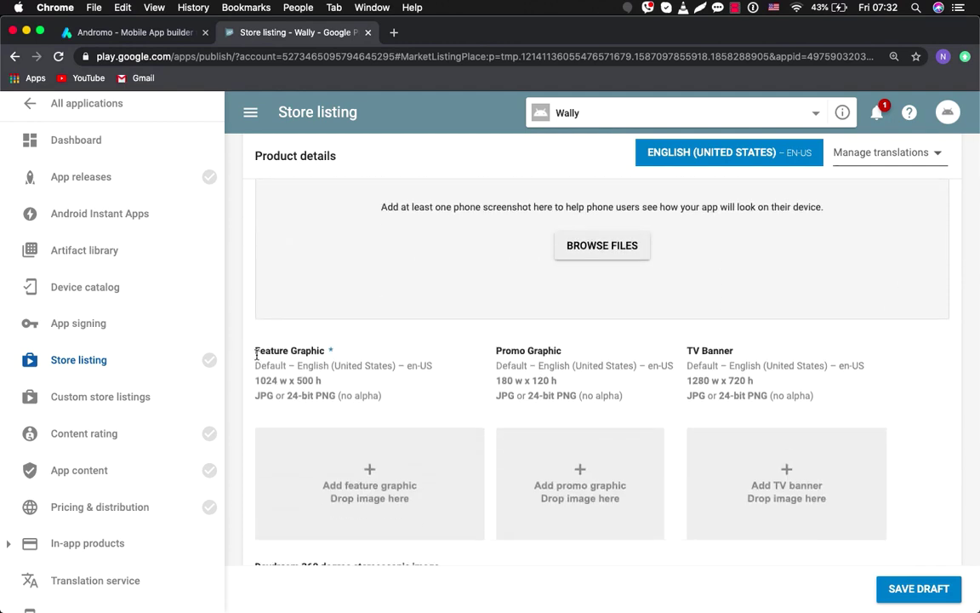
drag(254, 351, 336, 356)
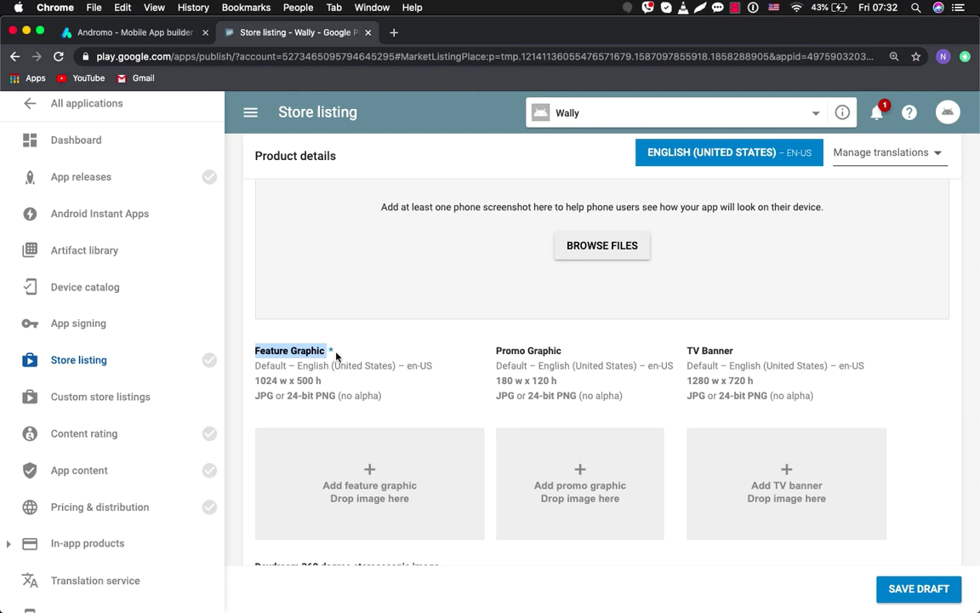
click(336, 356)
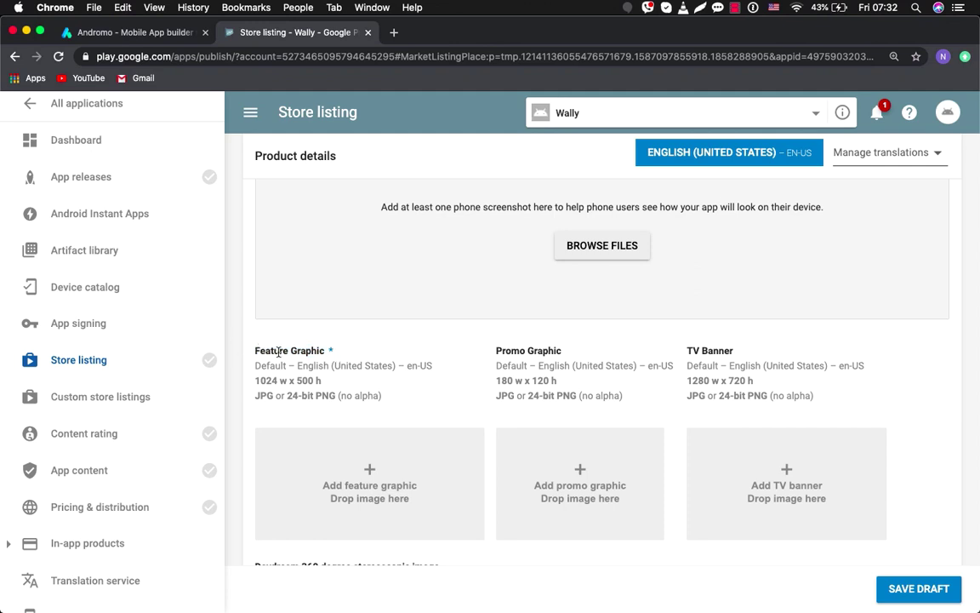
scroll(279, 355, up, 5)
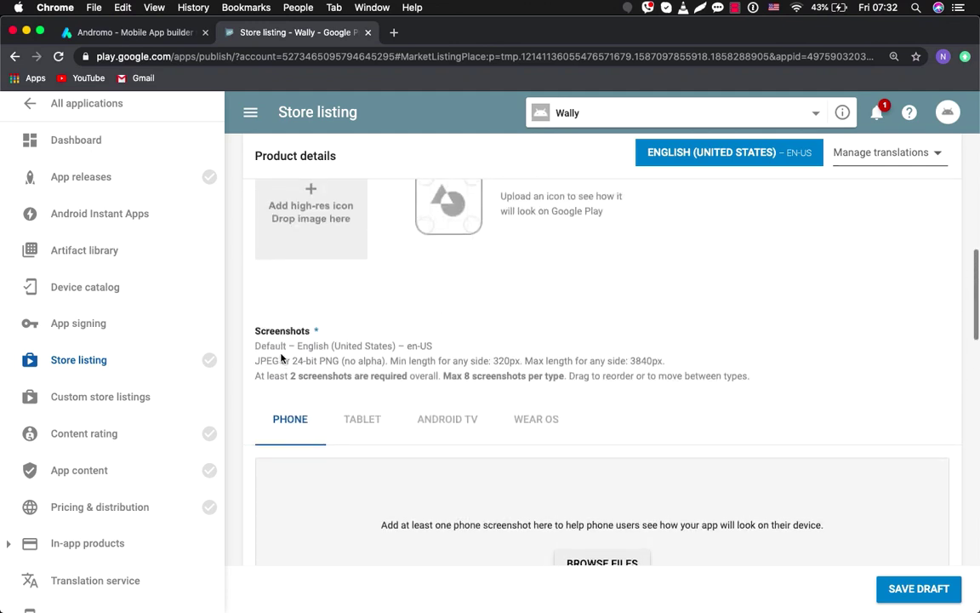
scroll(281, 358, down, 3)
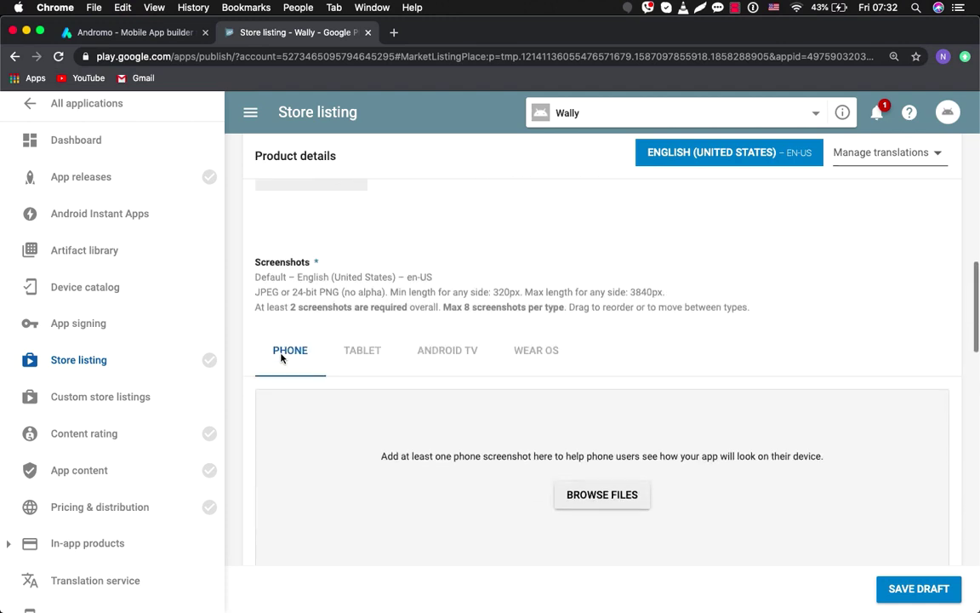
scroll(281, 357, down, 1)
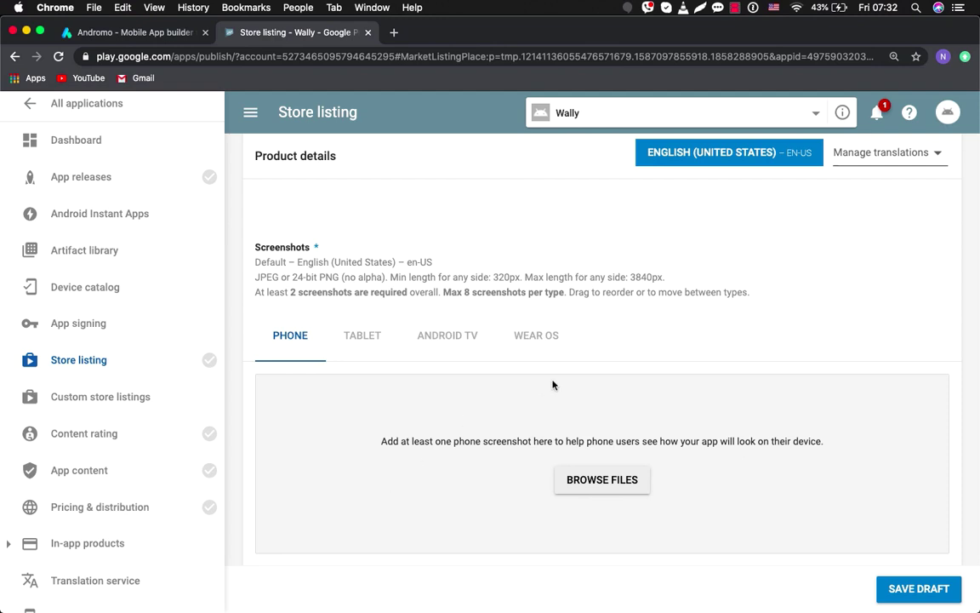
scroll(383, 436, up, 4)
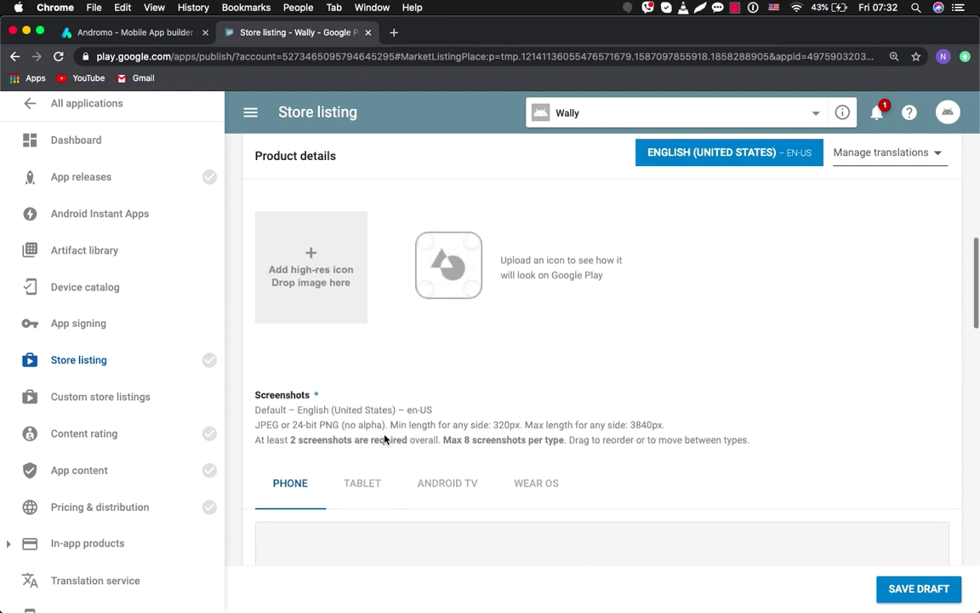
scroll(317, 350, down, 8)
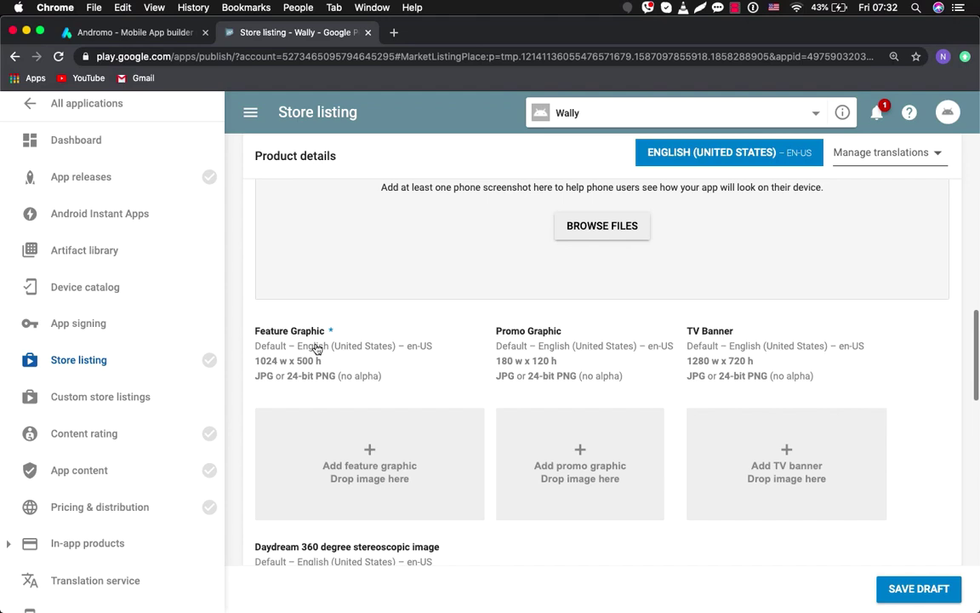
scroll(256, 332, up, 8)
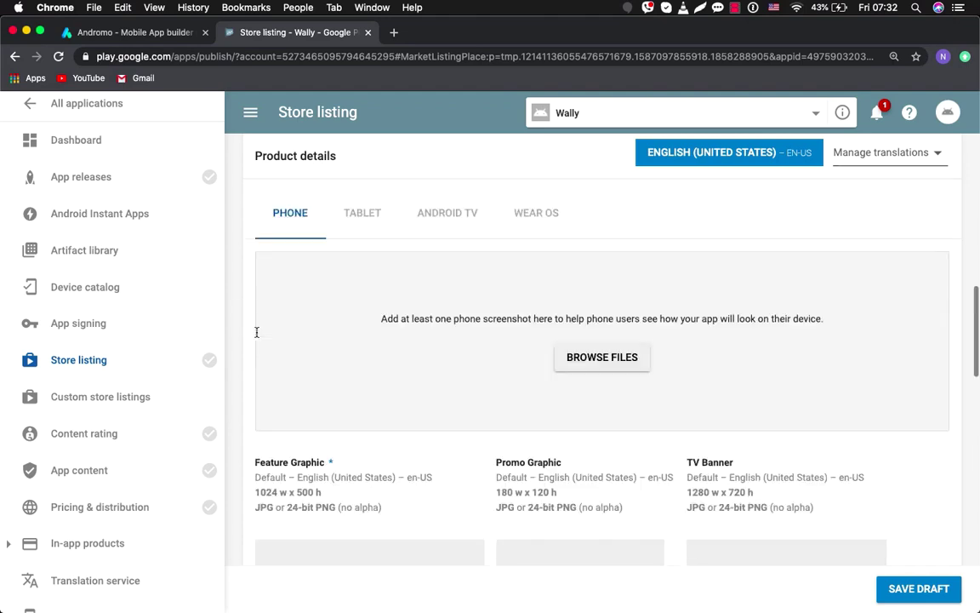
scroll(279, 317, up, 2)
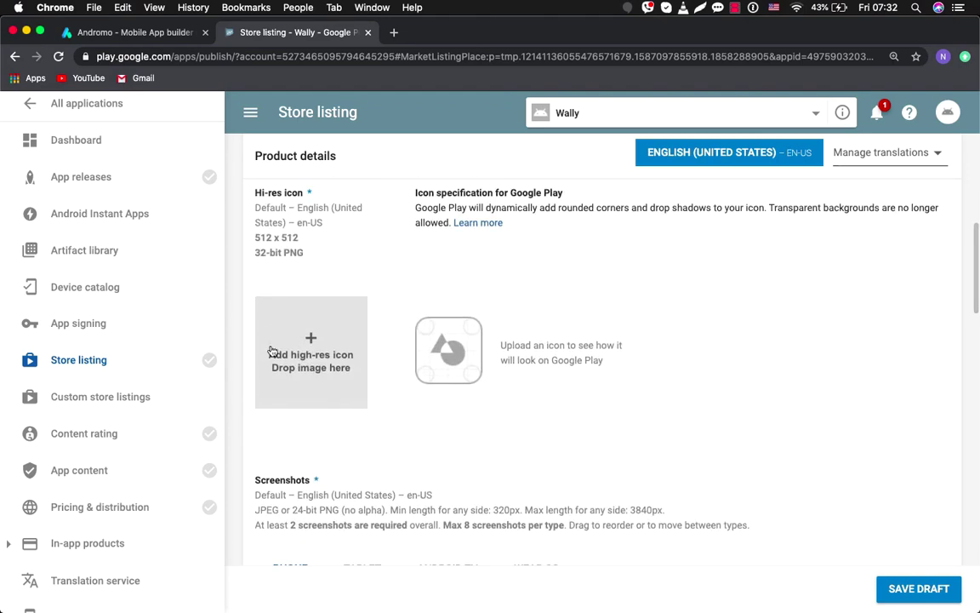
scroll(273, 350, down, 3)
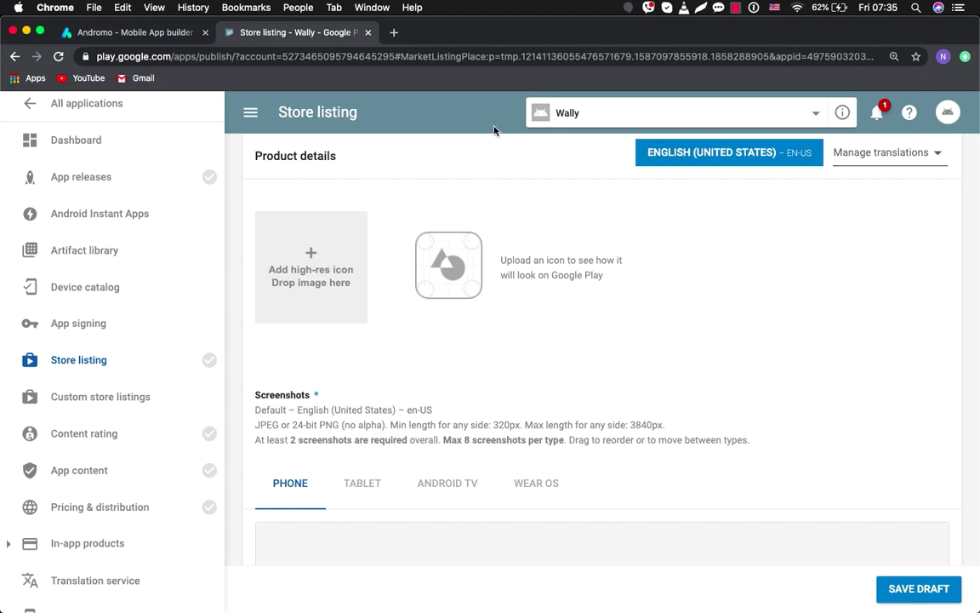
Load figma.com in a new Chrome tab to reach the Recently viewed files page.
click(393, 32)
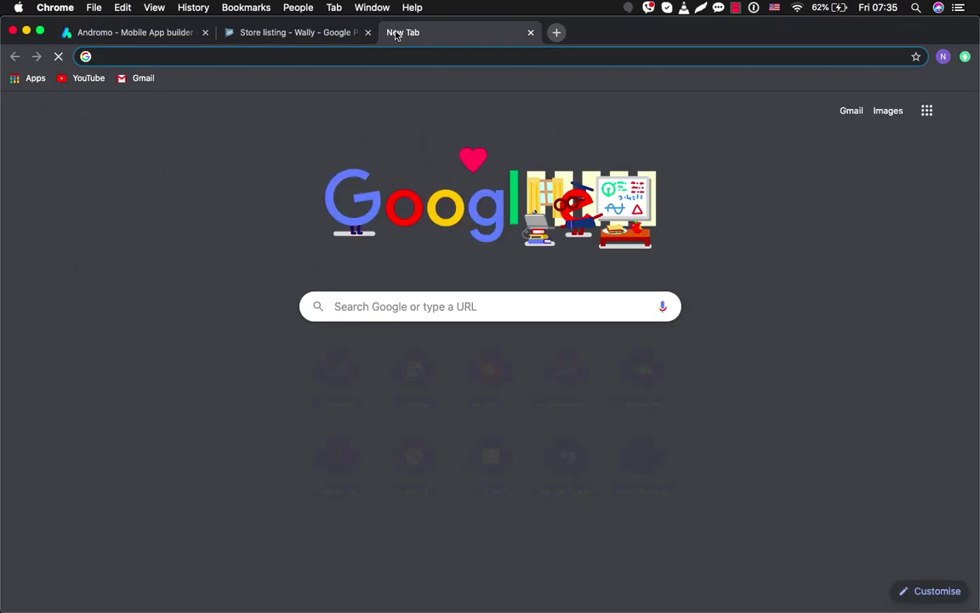
text(fi)
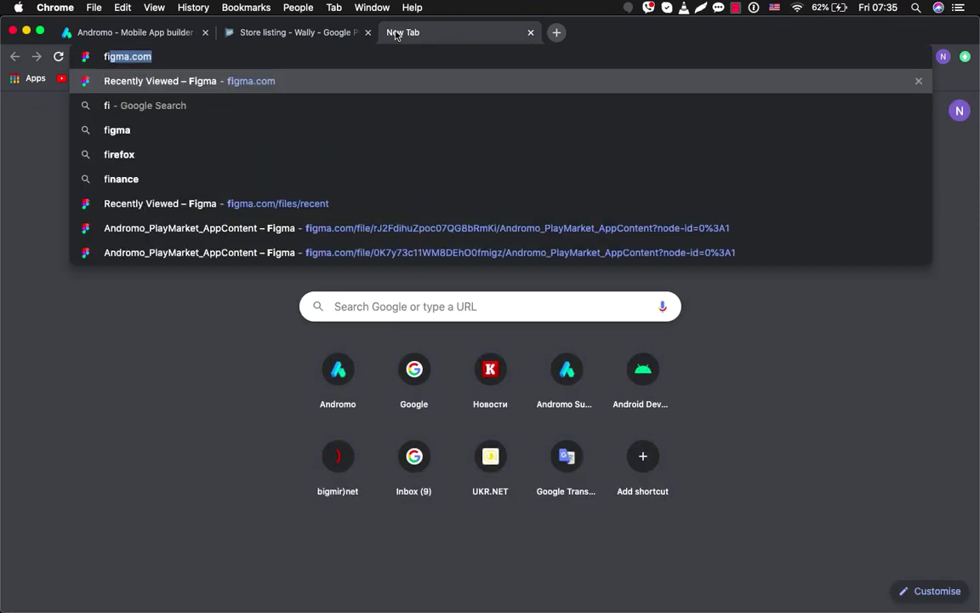
text(gma.com)
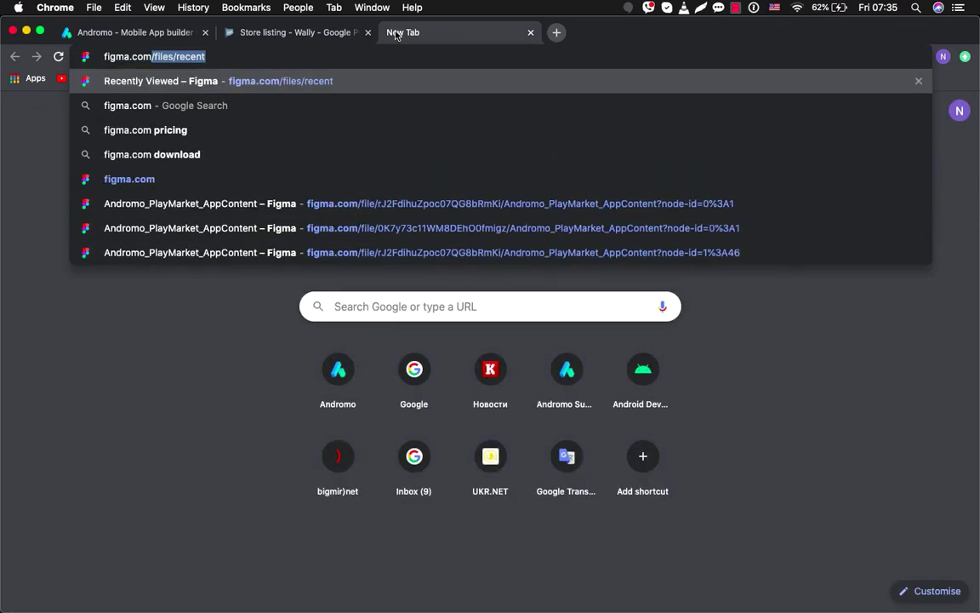
key(Delete)
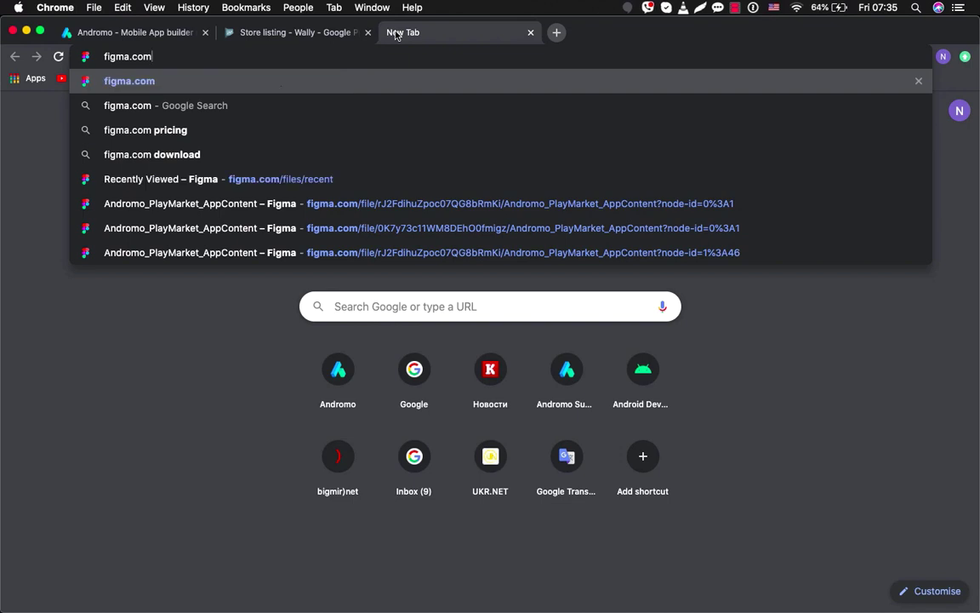
key(Return)
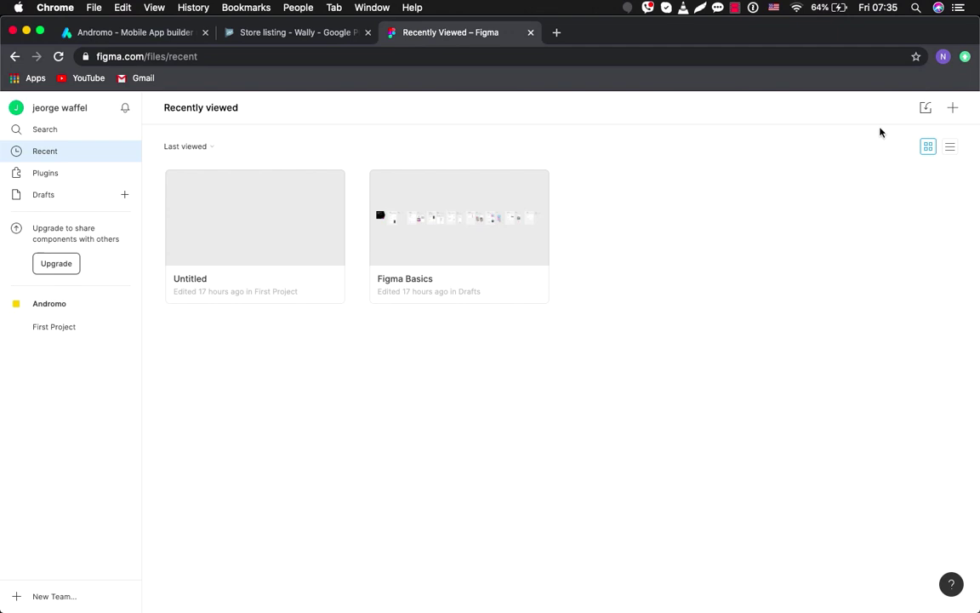
Import Andromo_PlayMarket_AppContent.fig from the Project_Wally folder into Drafts and open it.
click(926, 109)
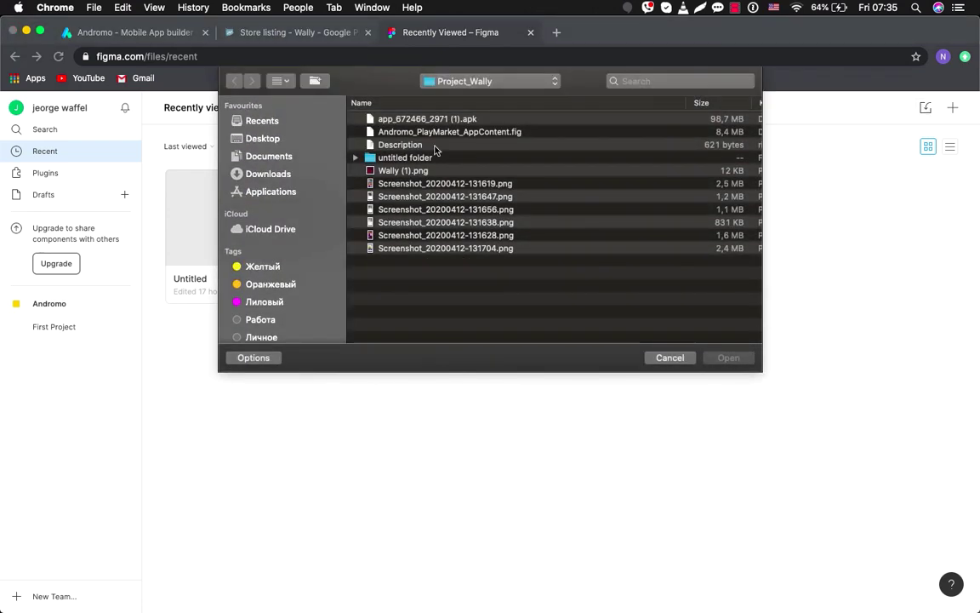
double_click(436, 138)
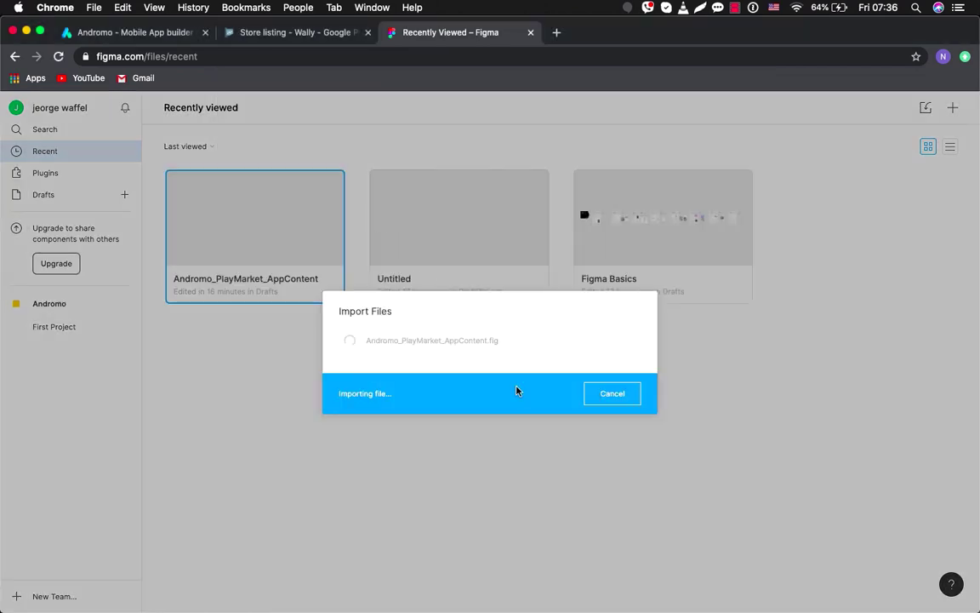
click(613, 394)
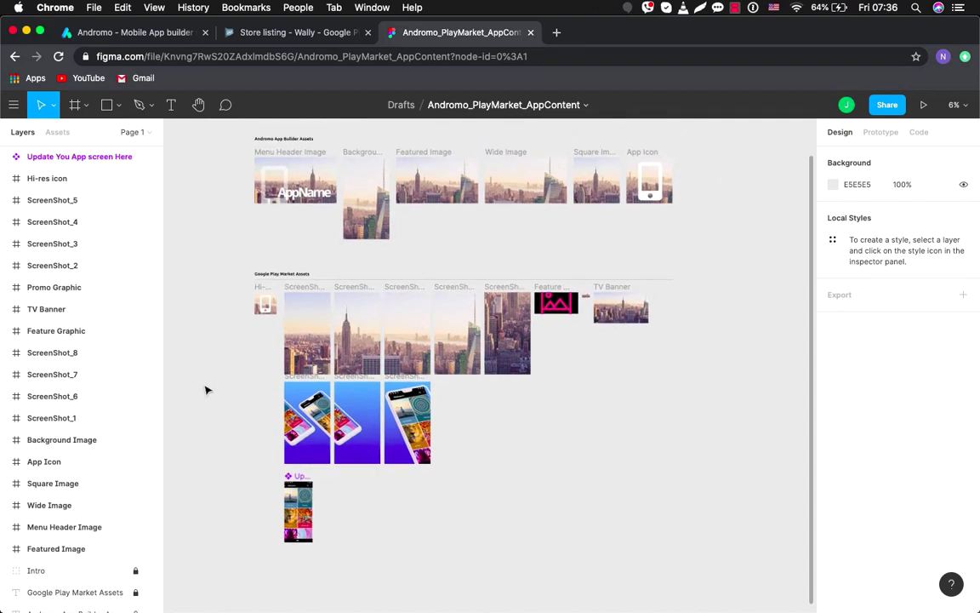
Zoom the canvas in slightly and bring up a Finder window of Downloads over the template.
scroll(212, 390, up, 3)
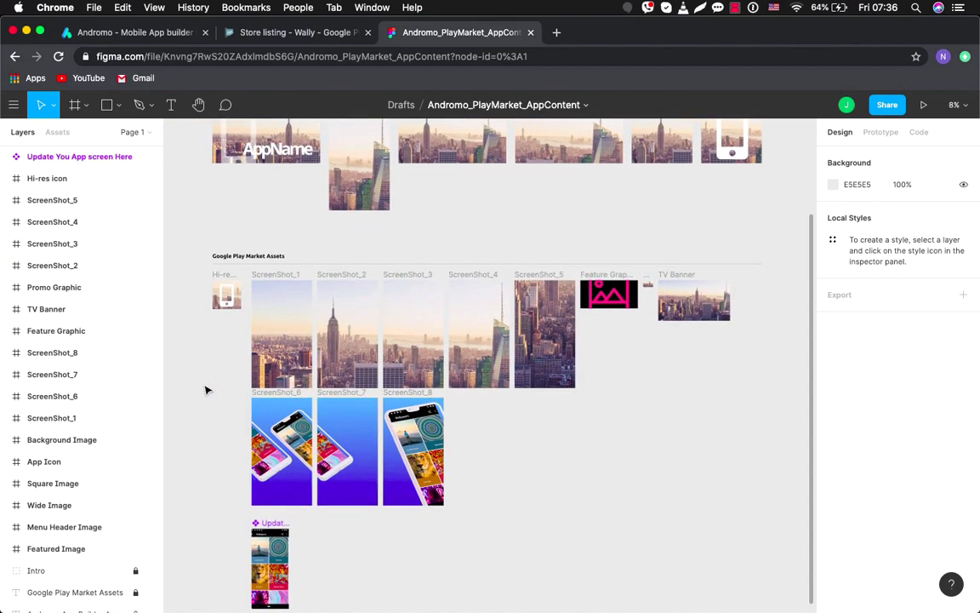
click(131, 600)
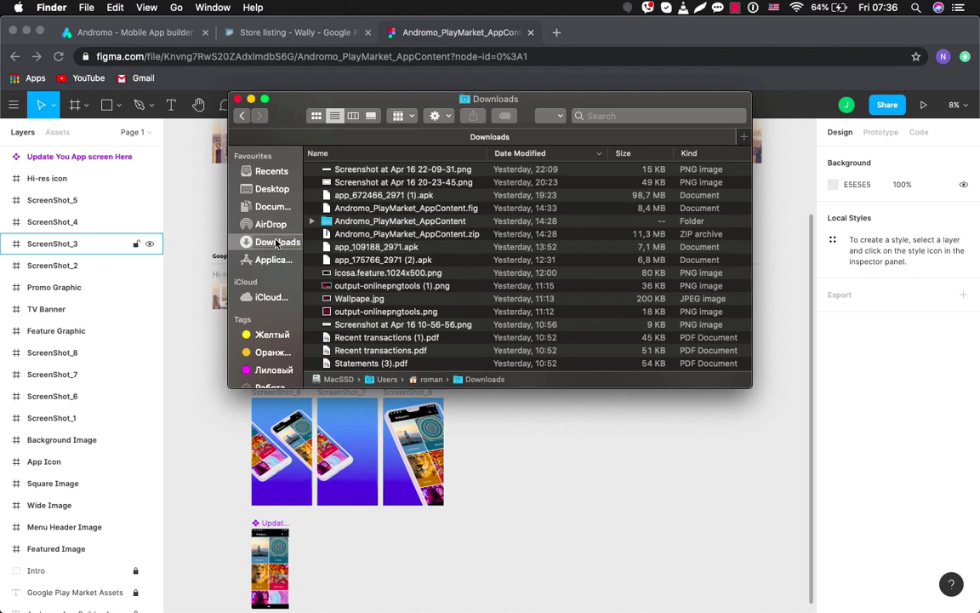
Drag Screenshot_20200412-131619.png from Desktop/Project_Wally onto the ScreenShot_1 frame in Figma.
click(264, 188)
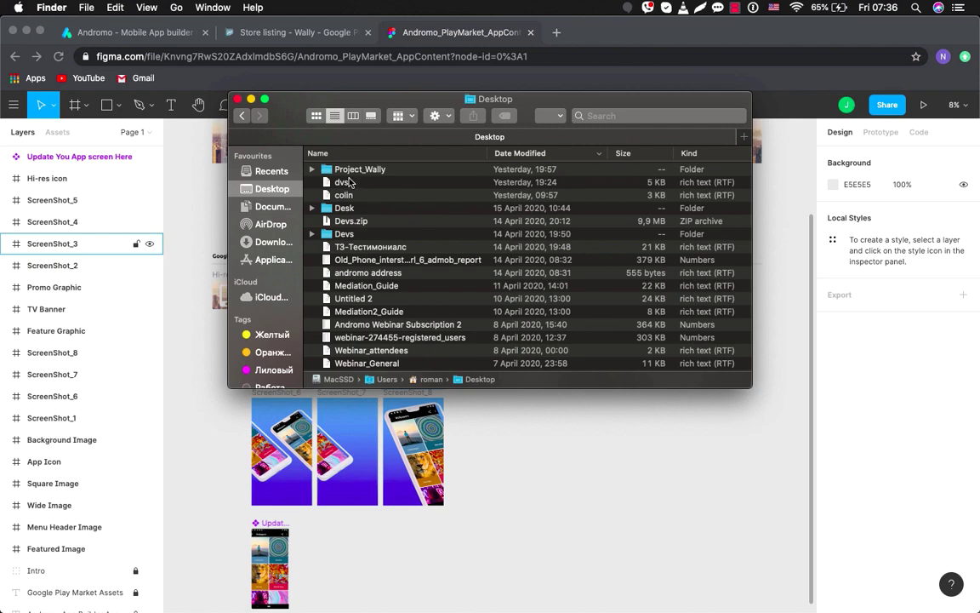
double_click(340, 169)
drag(346, 102, 700, 229)
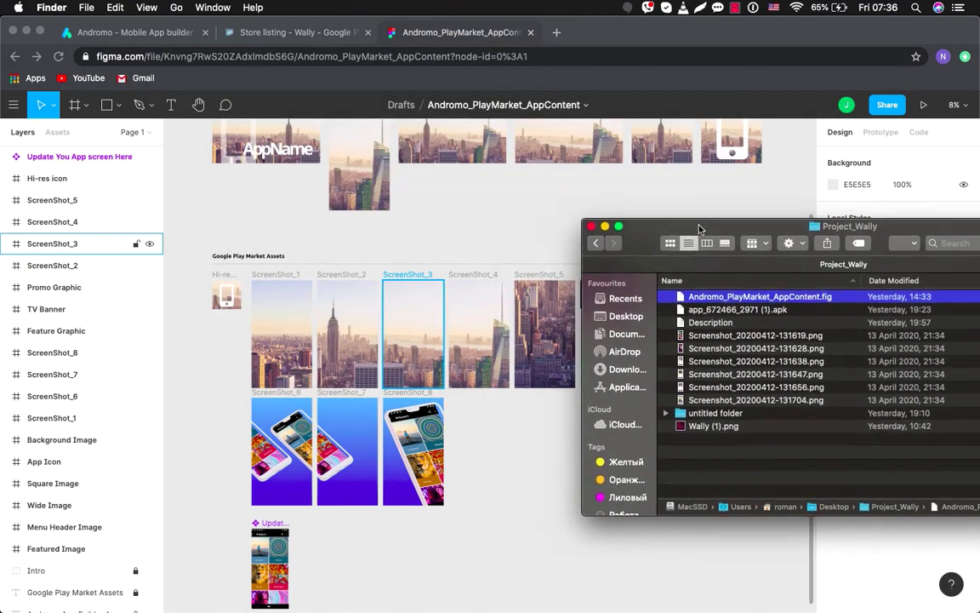
click(694, 339)
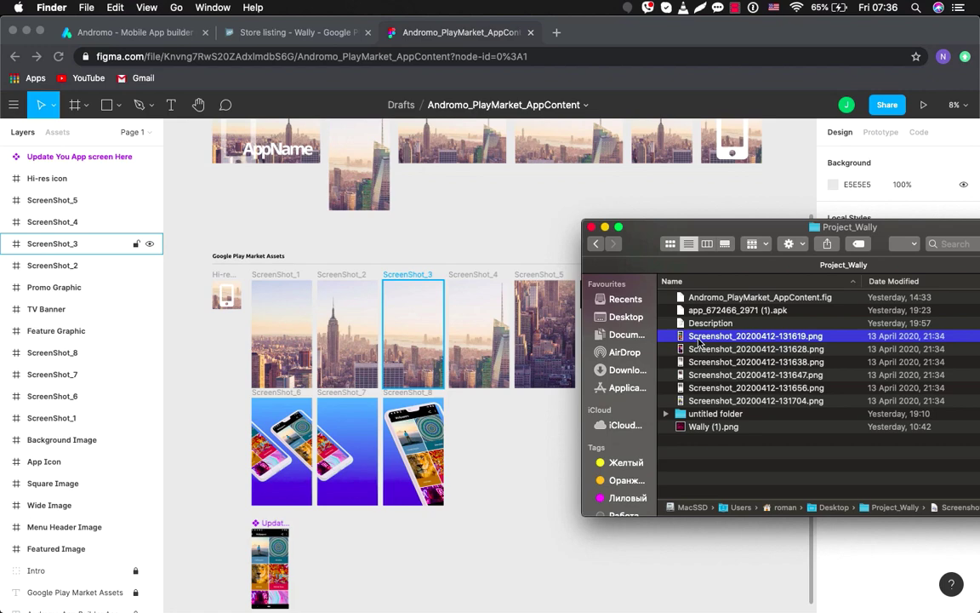
drag(699, 342, 279, 345)
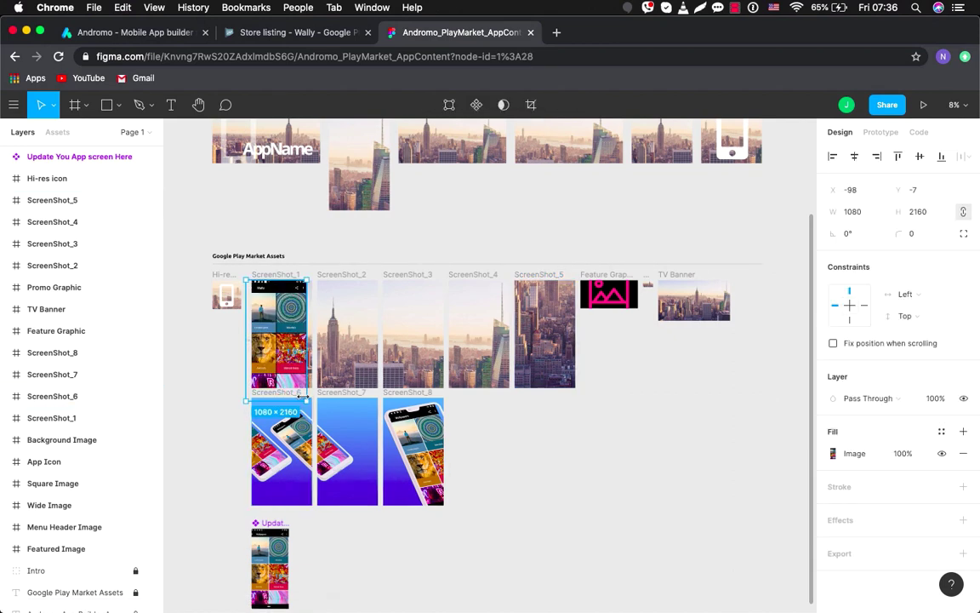
Snap the first screenshot to 0,0 in ScreenShot_1 and fill ScreenShot_2 with the second screenshot.
scroll(290, 366, up, 3)
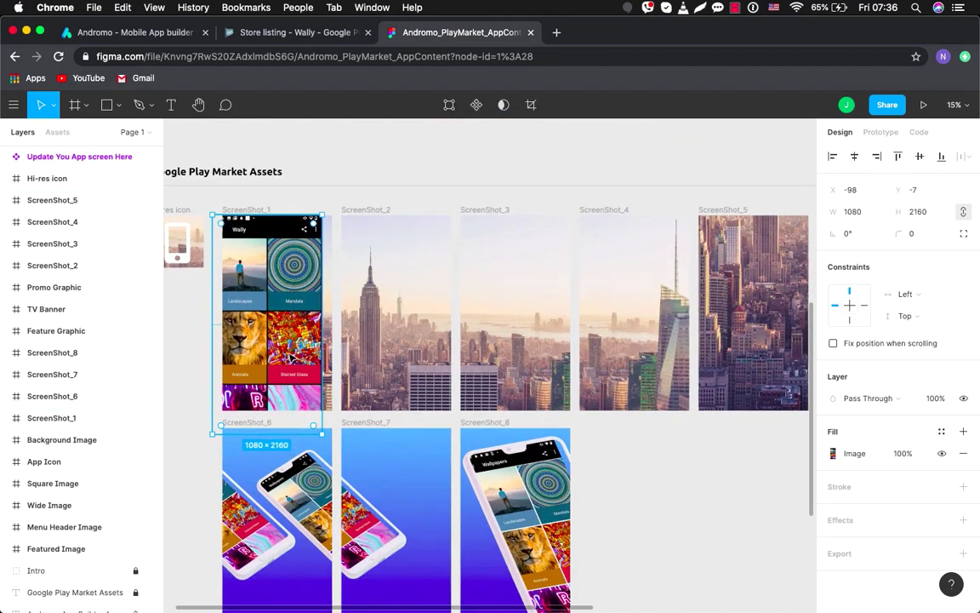
drag(290, 364, 299, 361)
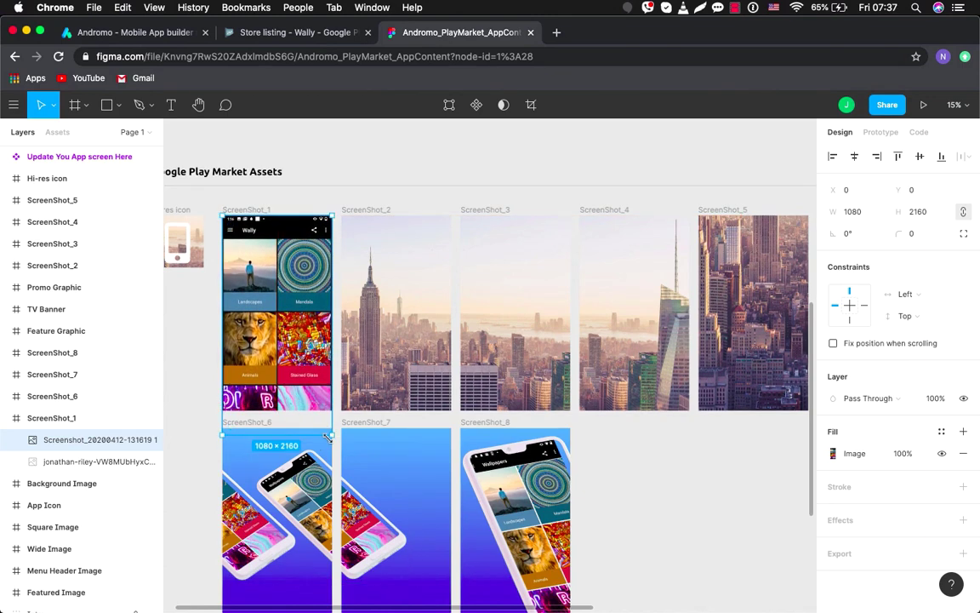
scroll(353, 366, down, 3)
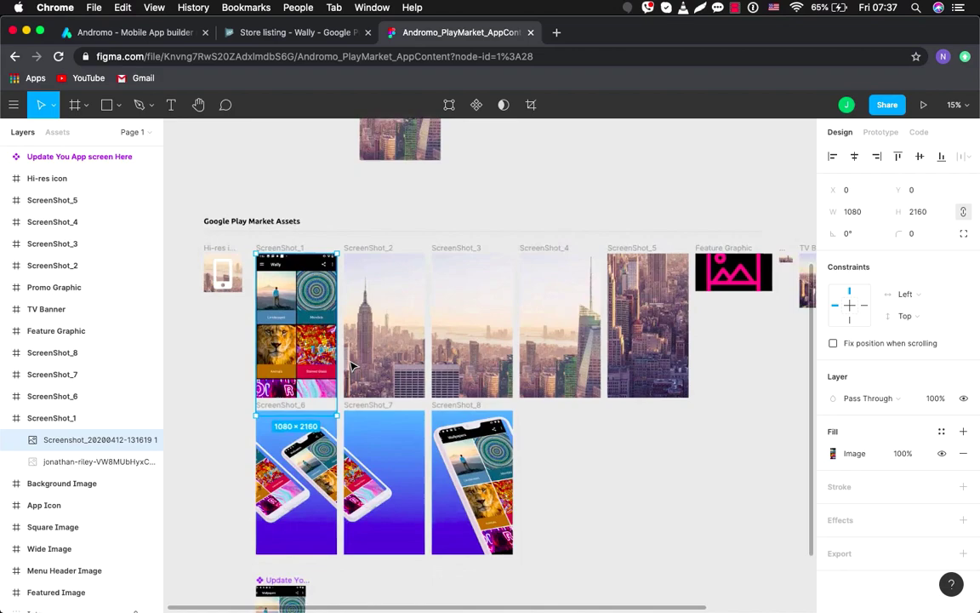
mouse_move(223, 596)
click(34, 596)
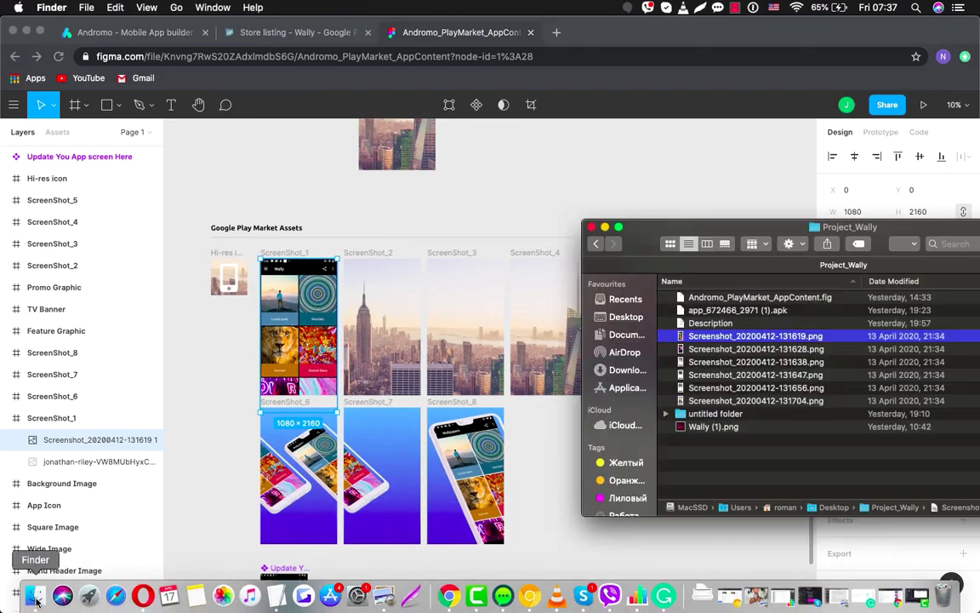
drag(744, 333, 378, 352)
Fill ScreenShot_3, ScreenShot_4 and ScreenShot_5 with the Animals, Digital and Cities screenshots.
scroll(377, 352, up, 3)
key(super+Tab)
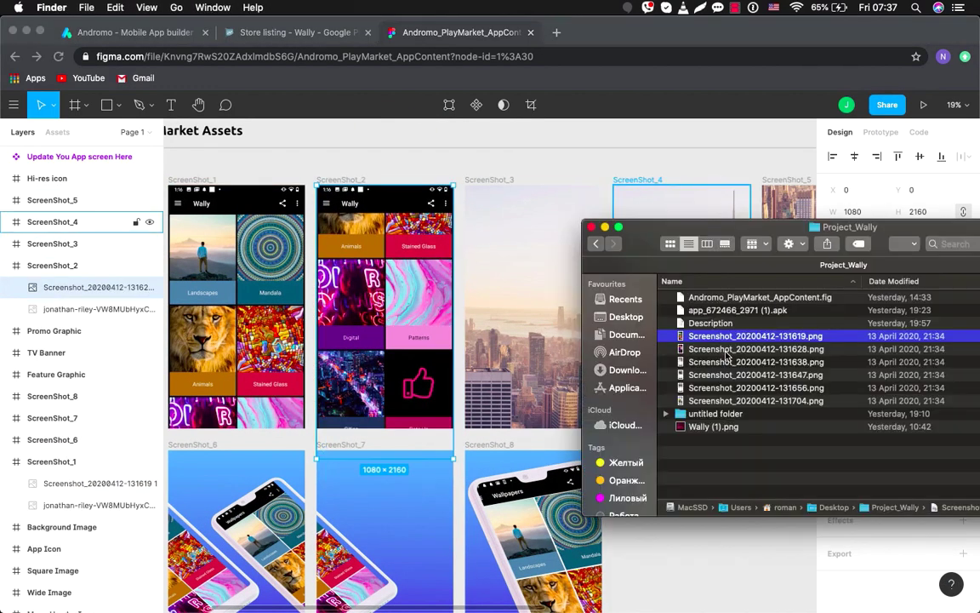
drag(653, 325, 525, 343)
key(super+Tab)
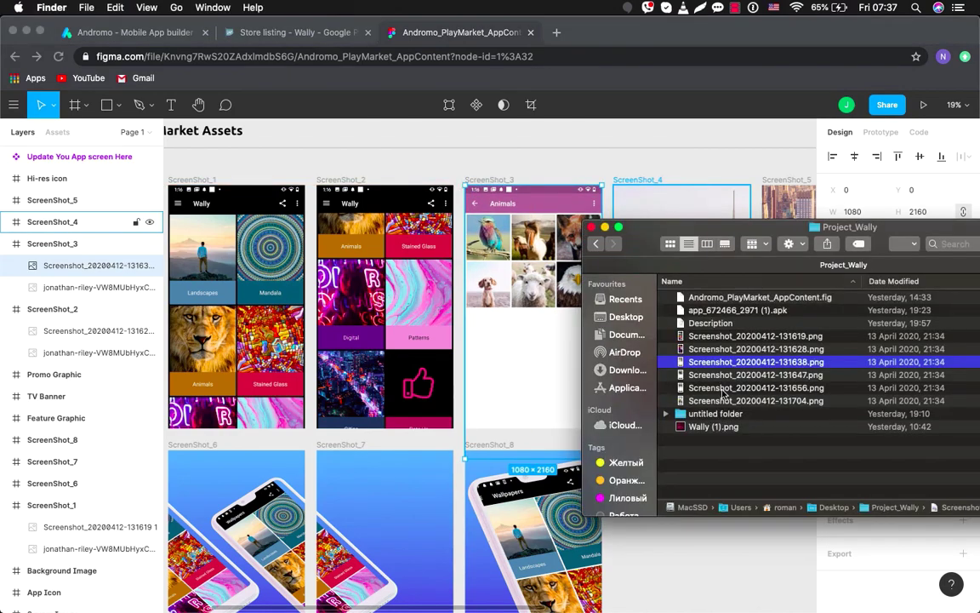
drag(778, 401, 680, 353)
scroll(681, 353, right, 5)
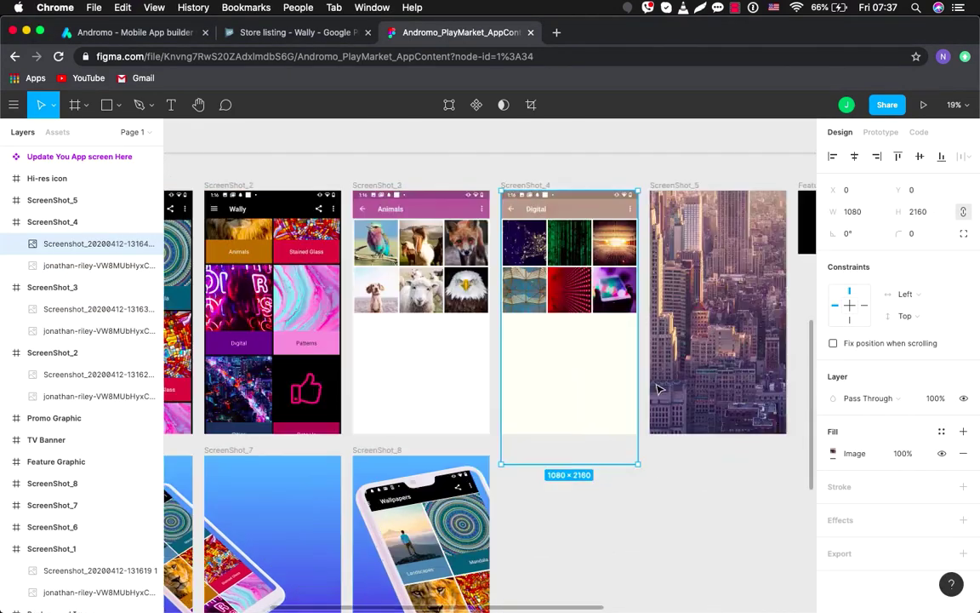
key(super+Tab)
drag(897, 460, 620, 344)
Place Wally (1).png into the 810×810 Hi-res icon frame.
scroll(617, 364, down, 5)
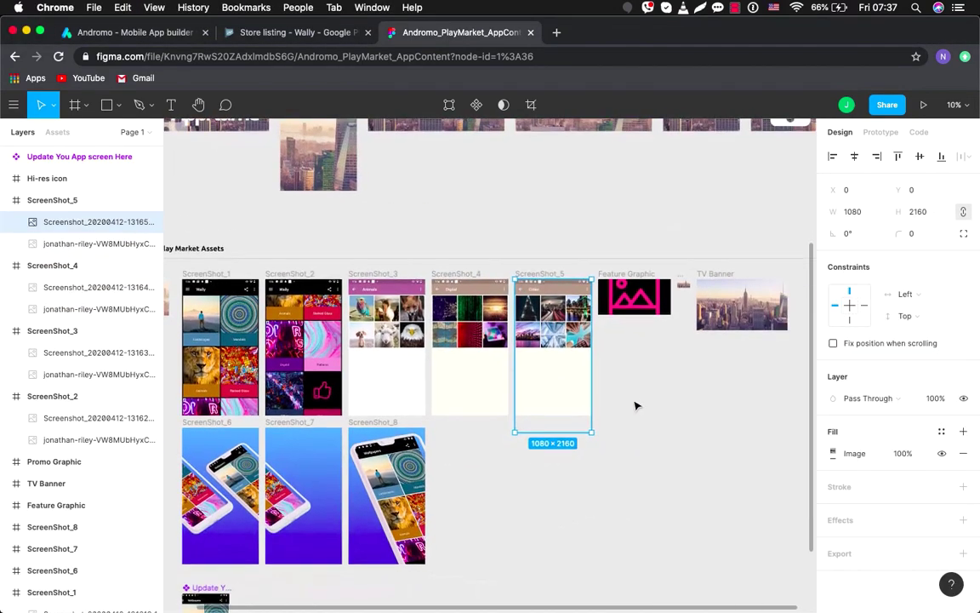
key(super+Tab)
scroll(586, 413, down, 3)
scroll(586, 413, left, 3)
scroll(586, 419, up, 2)
scroll(586, 419, right, 1)
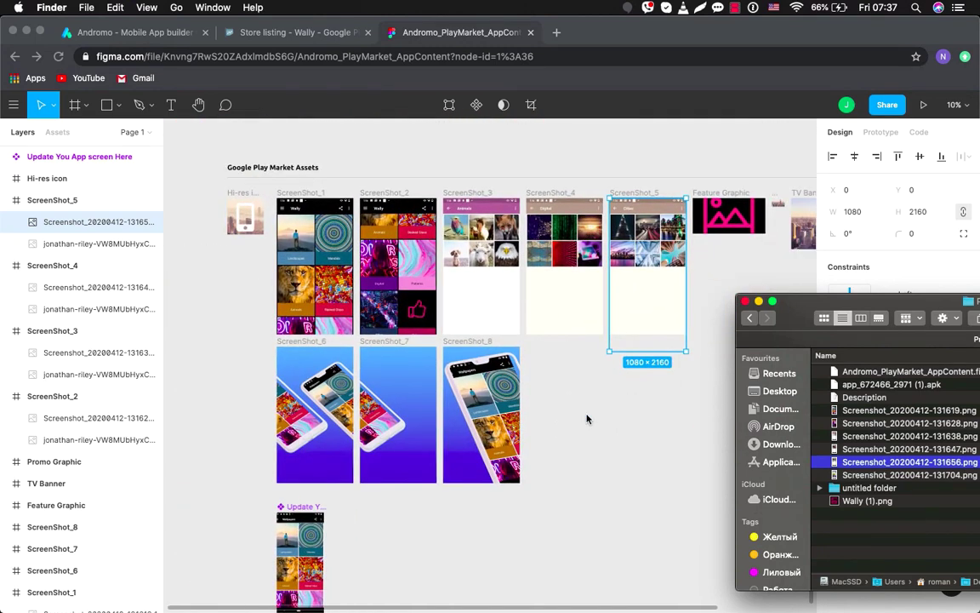
drag(851, 502, 248, 224)
key(super+Tab)
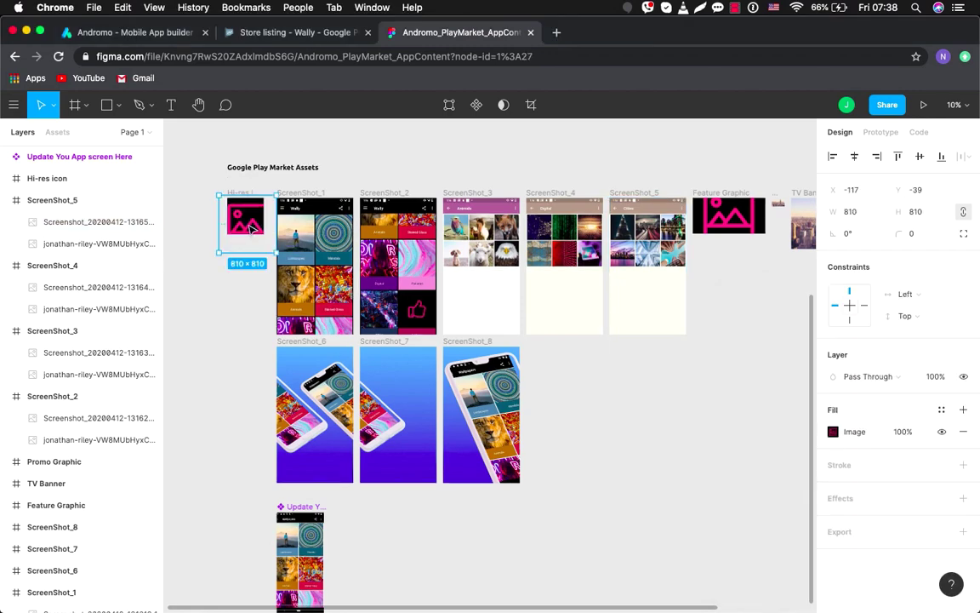
scroll(255, 248, up, 5)
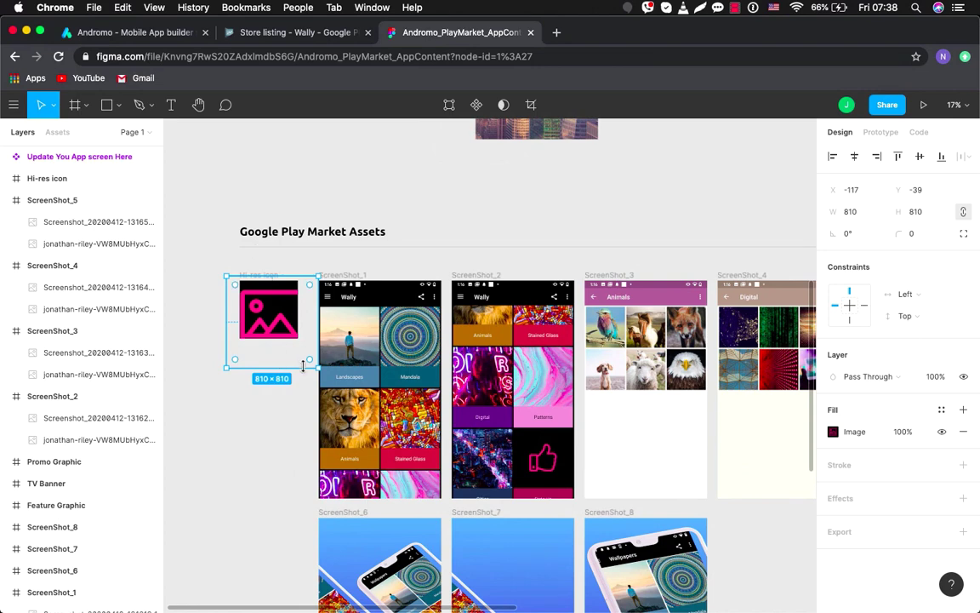
Check the required 512 x 512 icon size on the Play Console store listing page.
click(292, 33)
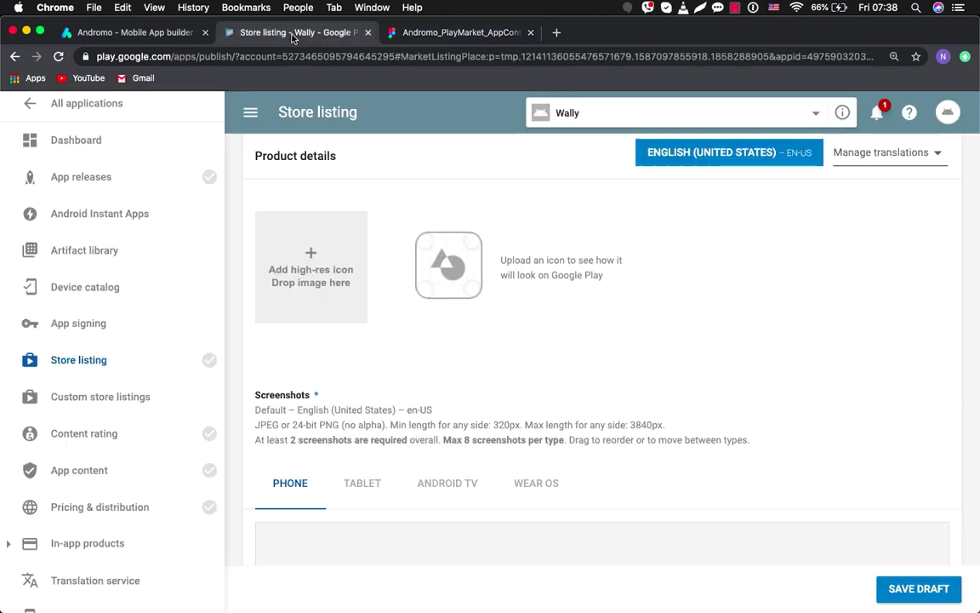
scroll(322, 315, up, 3)
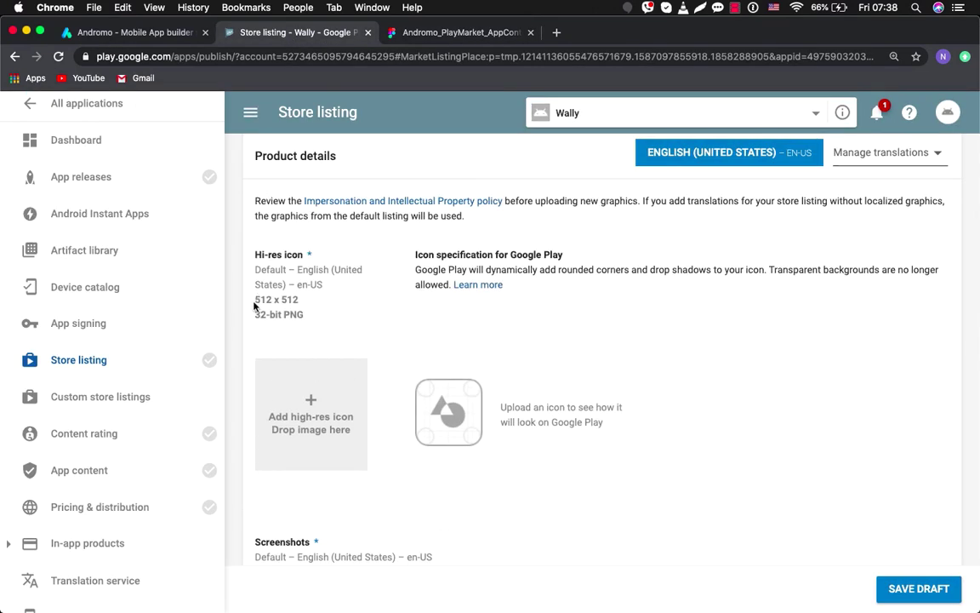
drag(254, 299, 301, 301)
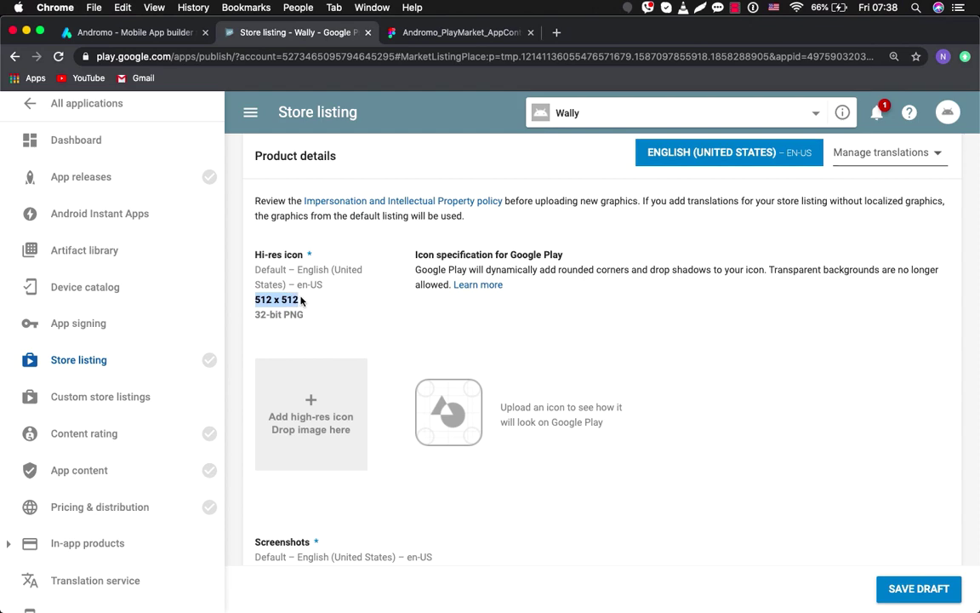
click(448, 32)
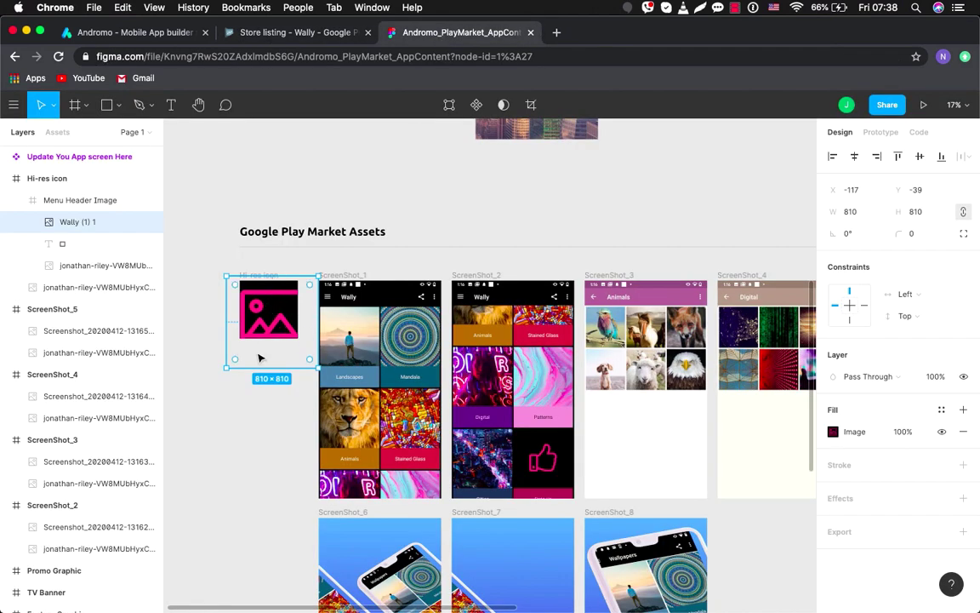
Move and resize the Wally icon to fit inside the 512×512 Hi-res icon frame.
scroll(259, 353, up, 2)
drag(260, 334, 259, 325)
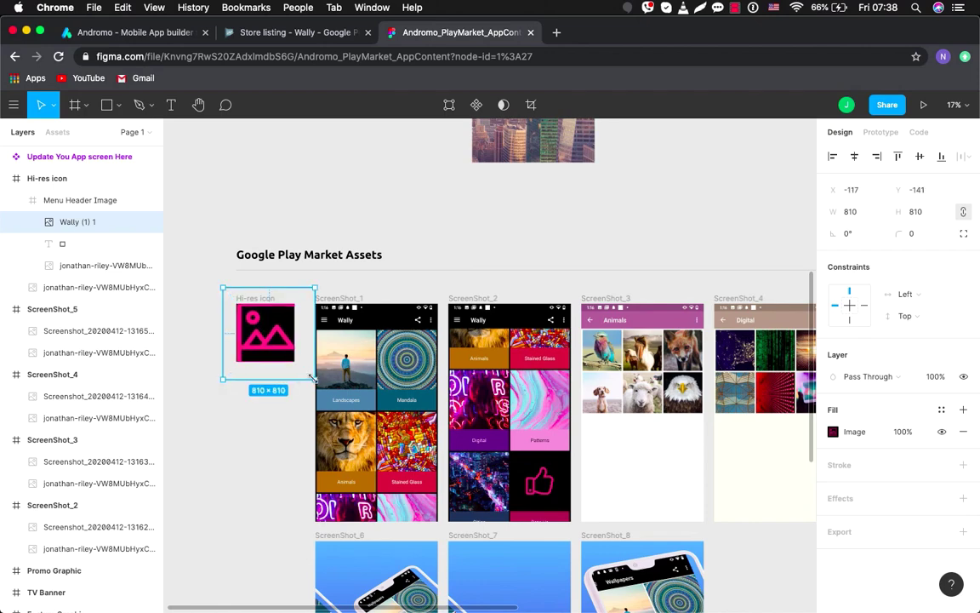
drag(314, 378, 304, 379)
drag(223, 378, 227, 379)
click(271, 277)
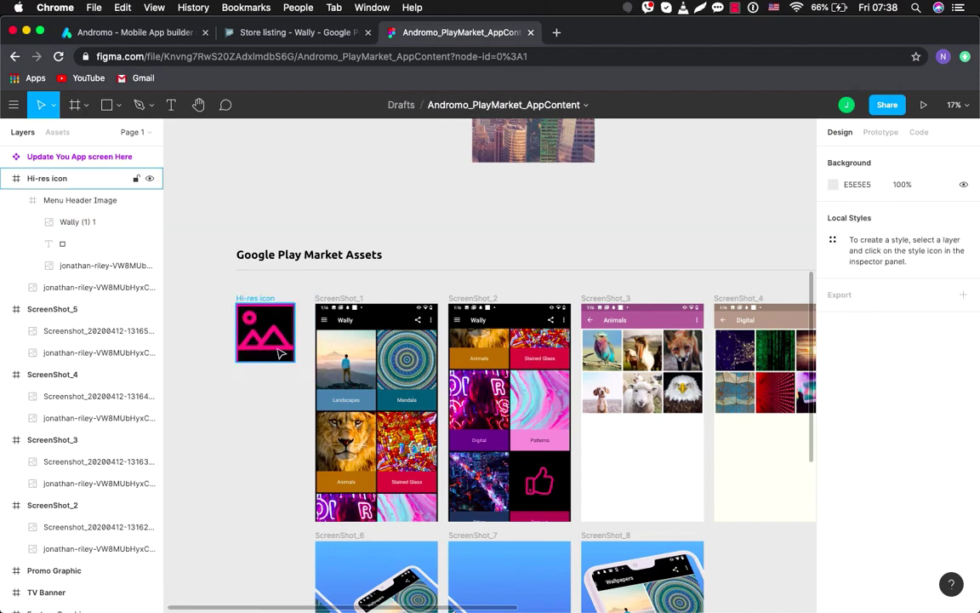
click(255, 298)
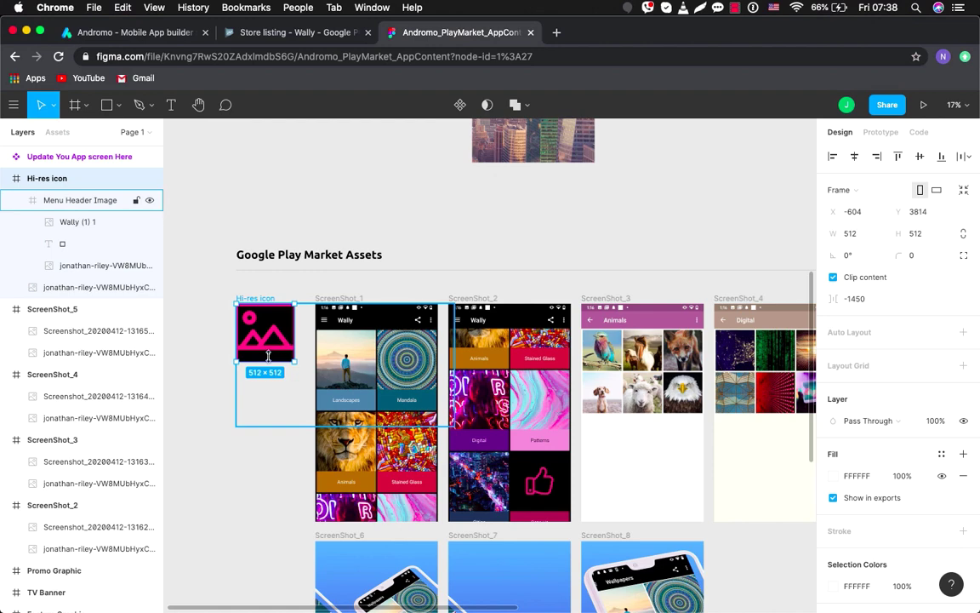
click(295, 409)
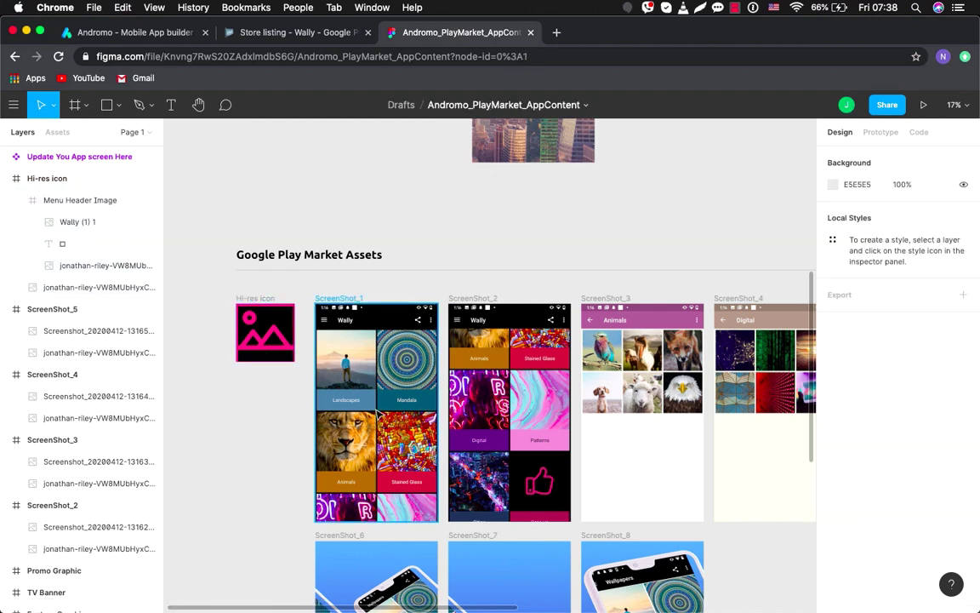
Replace the Feature Graphic's old image with Screenshot_20200412-131619.png from Finder.
scroll(295, 408, down, 5)
scroll(378, 416, right, 5)
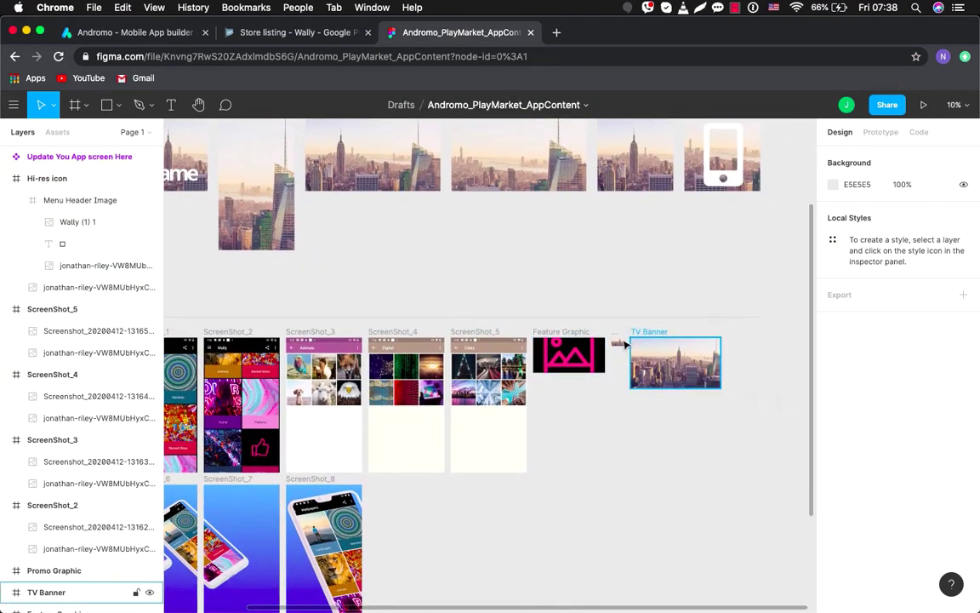
click(568, 355)
key(Delete)
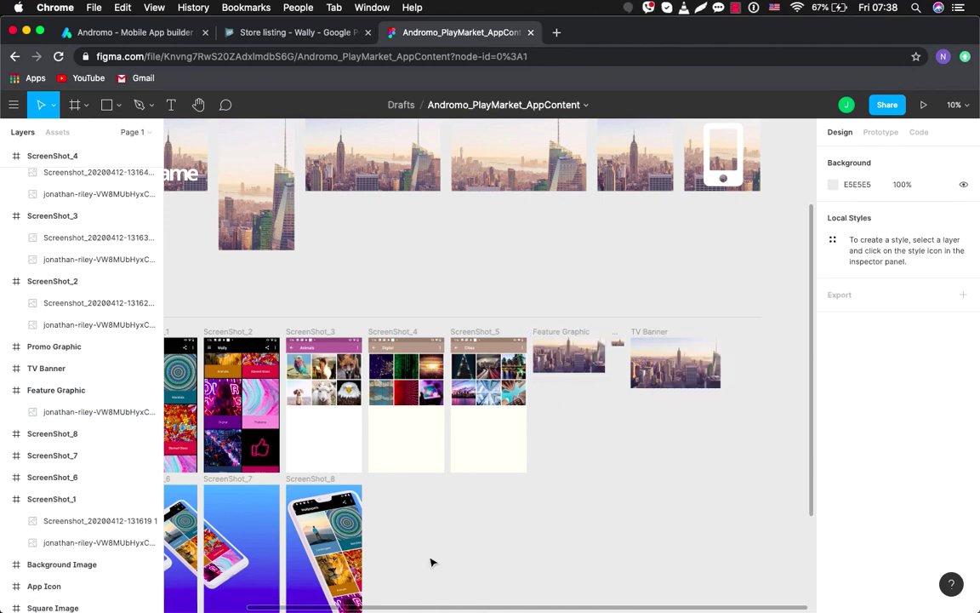
click(28, 593)
drag(885, 163, 767, 236)
drag(819, 352, 564, 381)
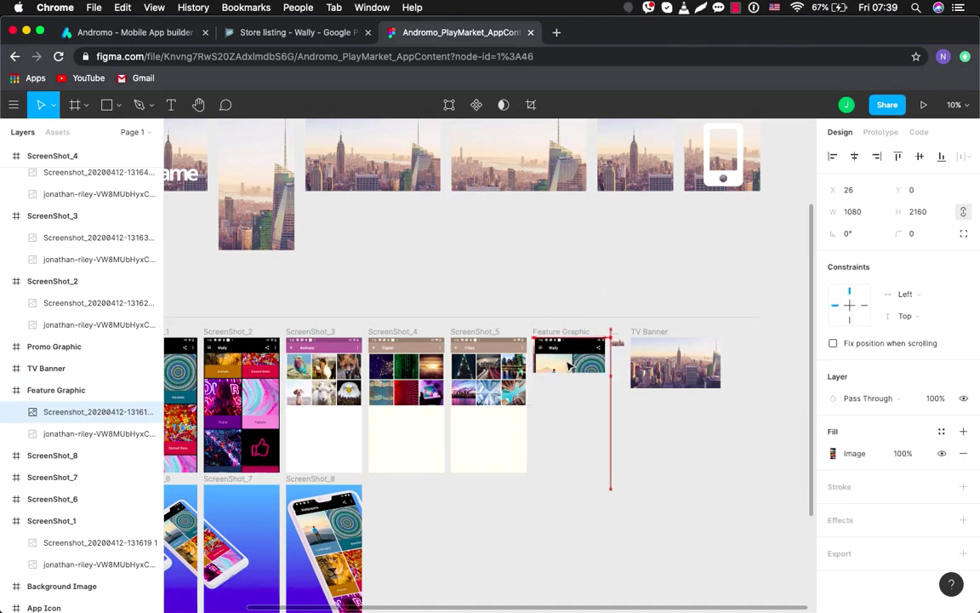
click(562, 394)
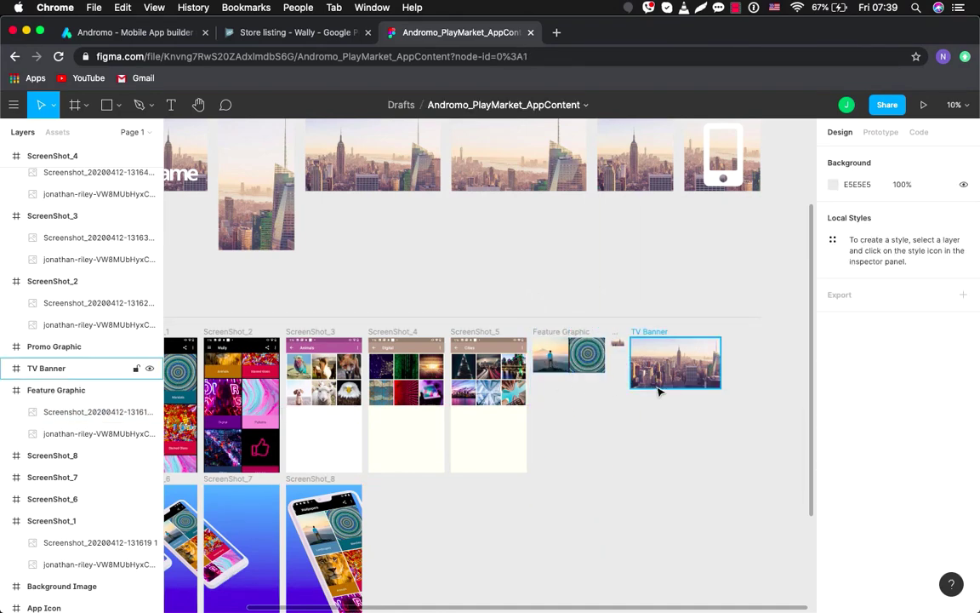
scroll(547, 438, down, 5)
scroll(547, 438, left, 5)
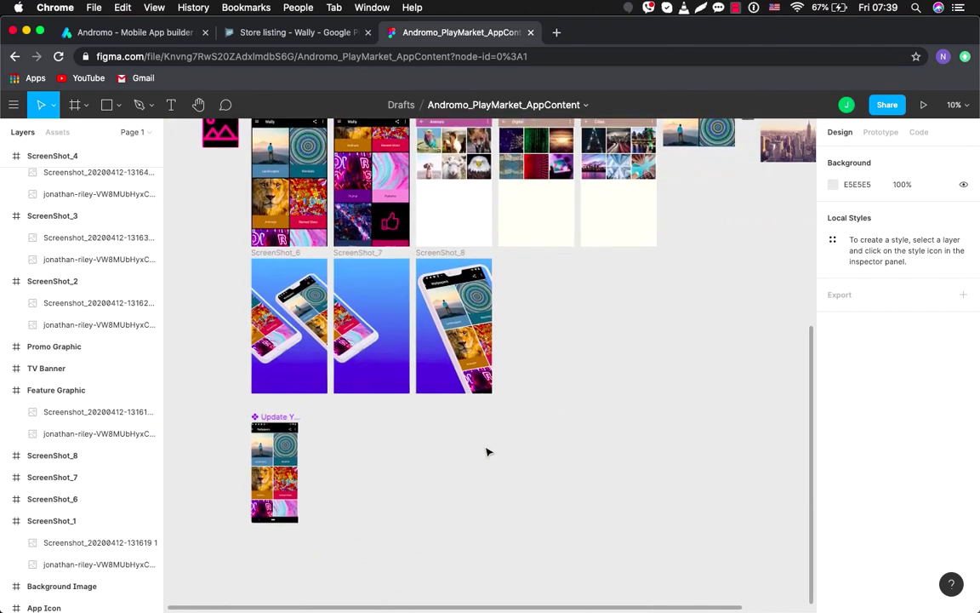
scroll(488, 452, left, 3)
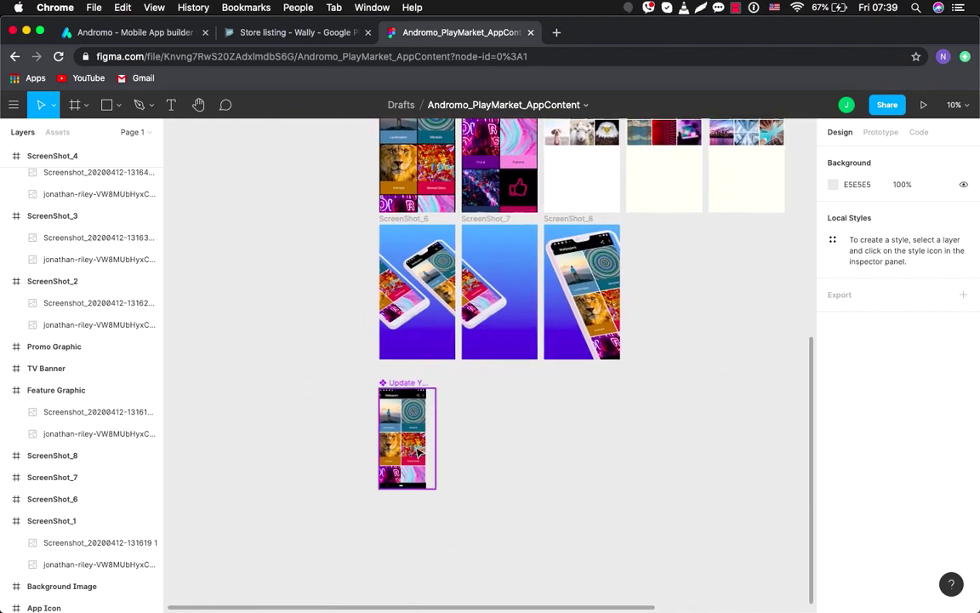
Reposition the 712×1425 Wally screenshot inside the Update You App screen Here mockup frame.
click(417, 450)
mouse_move(417, 451)
mouse_down()
mouse_move(448, 441)
mouse_move(401, 444)
mouse_move(481, 443)
mouse_move(401, 449)
mouse_up()
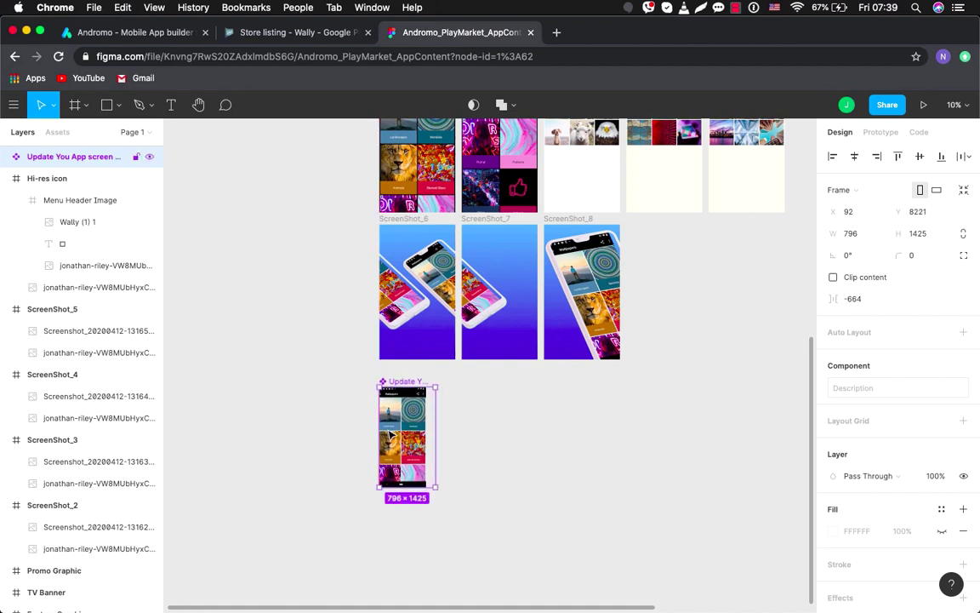
double_click(398, 443)
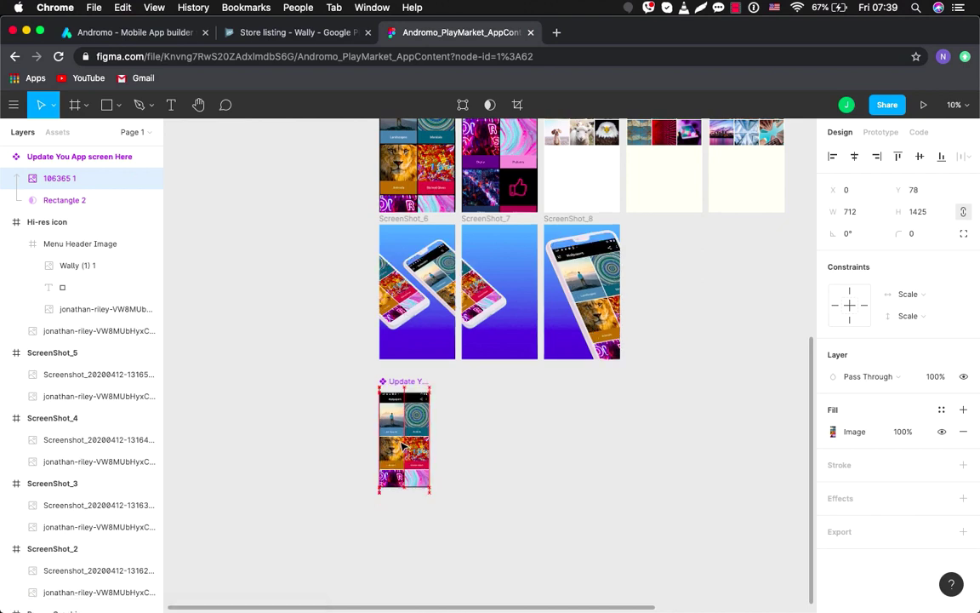
mouse_move(398, 422)
mouse_down()
mouse_move(427, 411)
mouse_move(400, 417)
mouse_move(416, 410)
mouse_move(429, 430)
mouse_move(400, 429)
mouse_move(425, 433)
mouse_move(400, 434)
mouse_move(407, 436)
mouse_up()
scroll(407, 436, up, 5)
scroll(412, 391, down, 5)
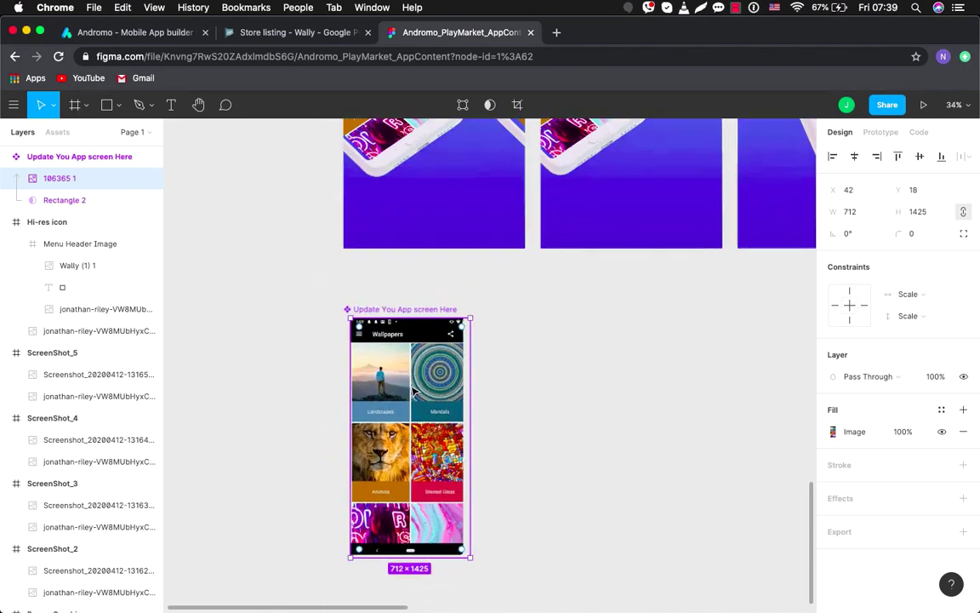
click(703, 398)
scroll(319, 260, down, 5)
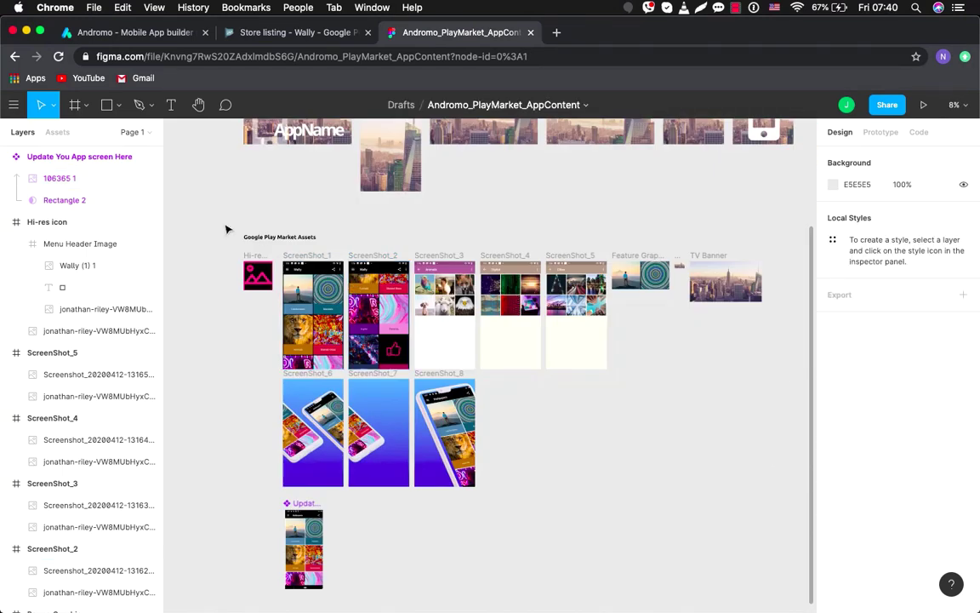
Select the Play Market asset frames and review File > Export options without exporting.
drag(204, 209, 779, 522)
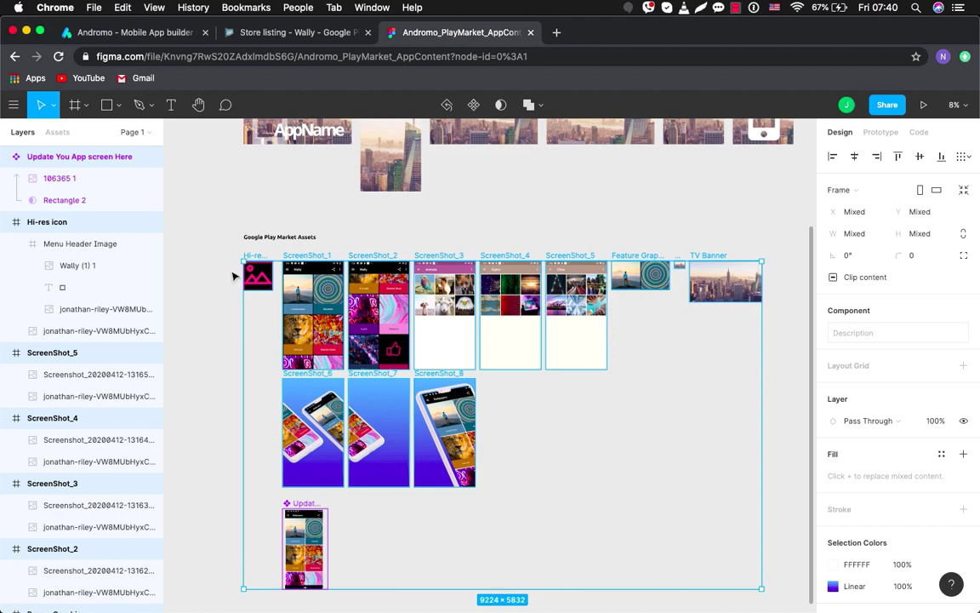
click(235, 206)
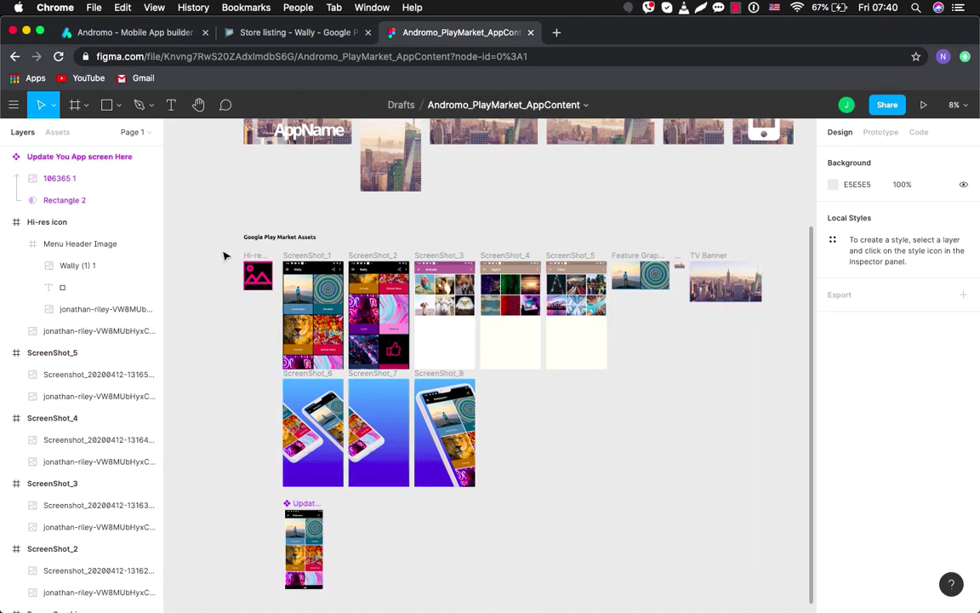
drag(221, 249, 748, 417)
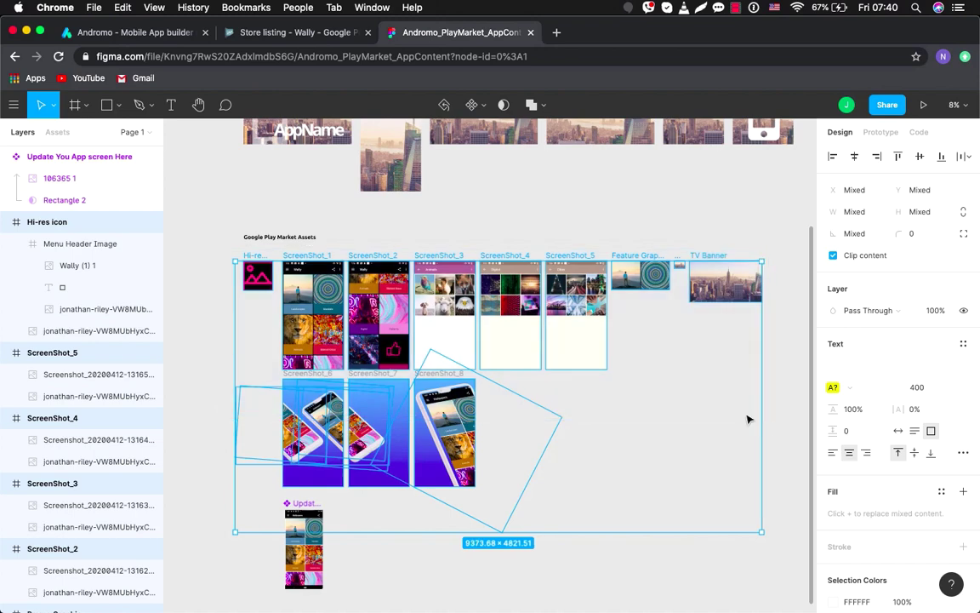
click(12, 106)
mouse_move(30, 193)
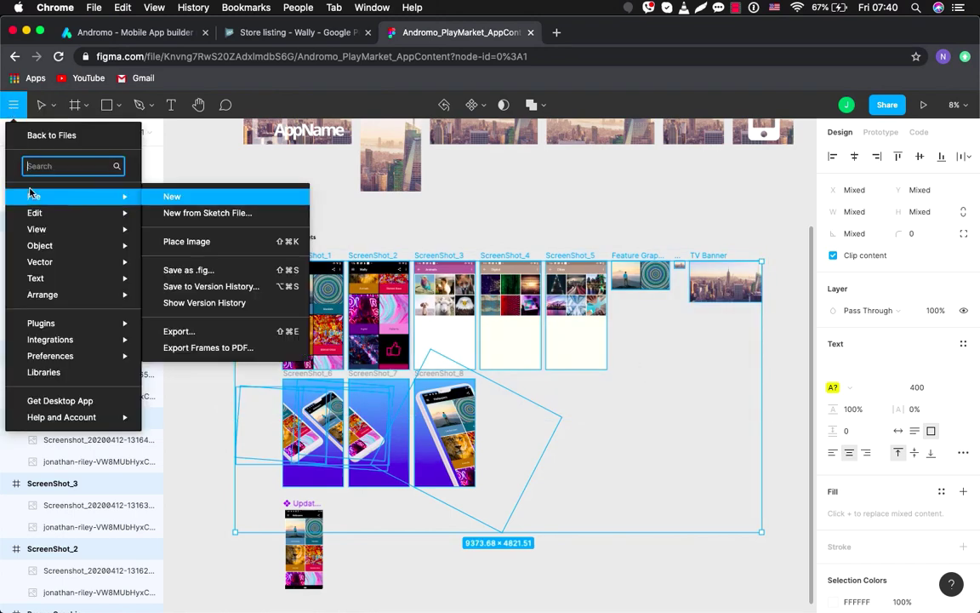
click(182, 332)
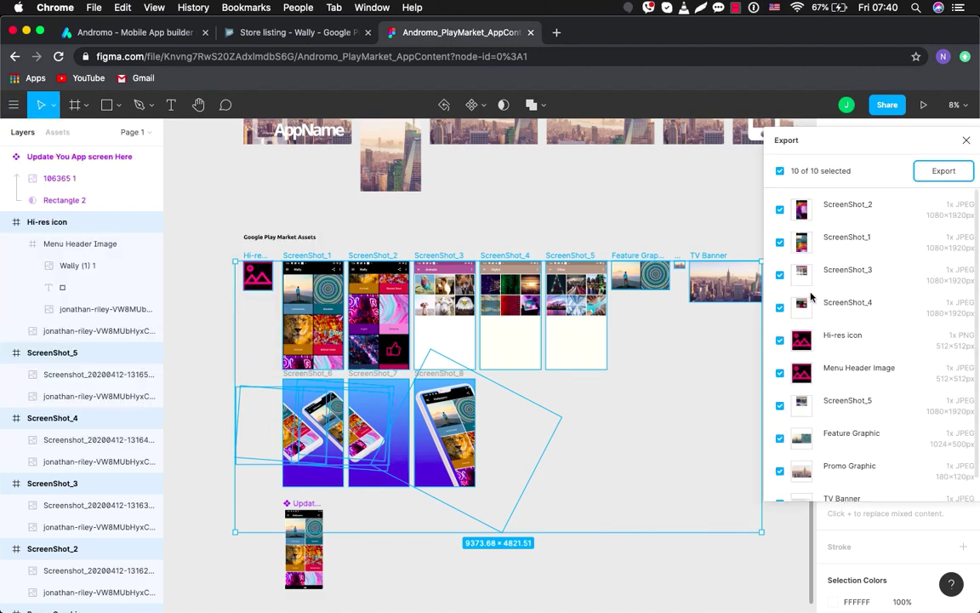
scroll(847, 272, down, 1)
scroll(847, 442, up, 1)
click(966, 142)
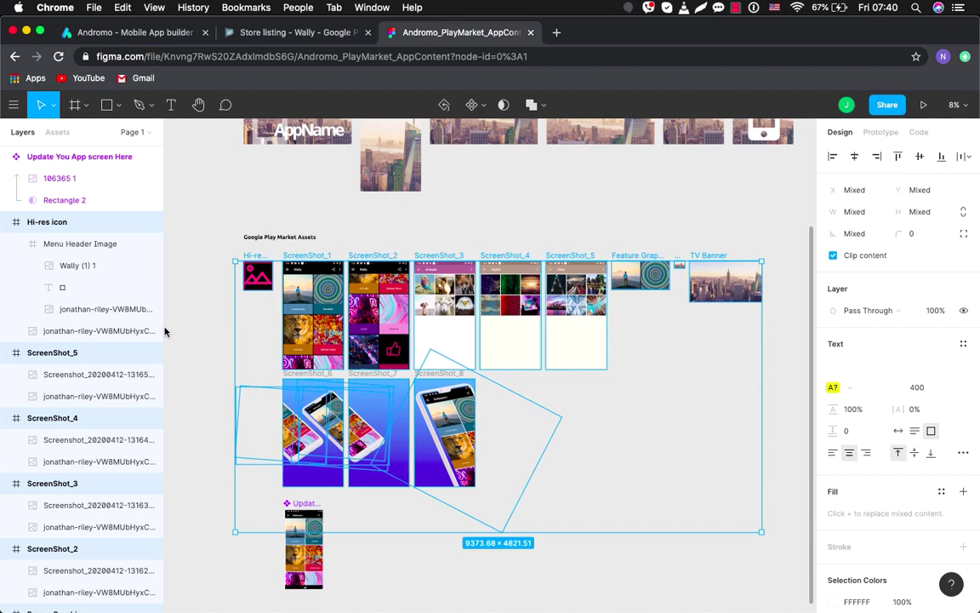
click(226, 239)
Reselect the 13 asset frames, export them as images, and open the downloaded zip.
drag(189, 210, 733, 455)
click(13, 105)
mouse_move(34, 196)
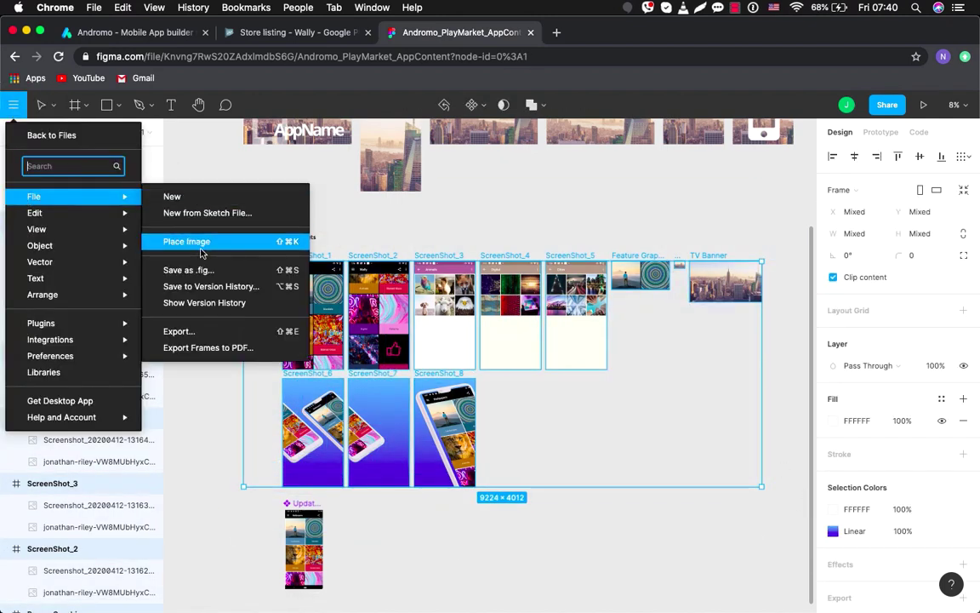
click(179, 331)
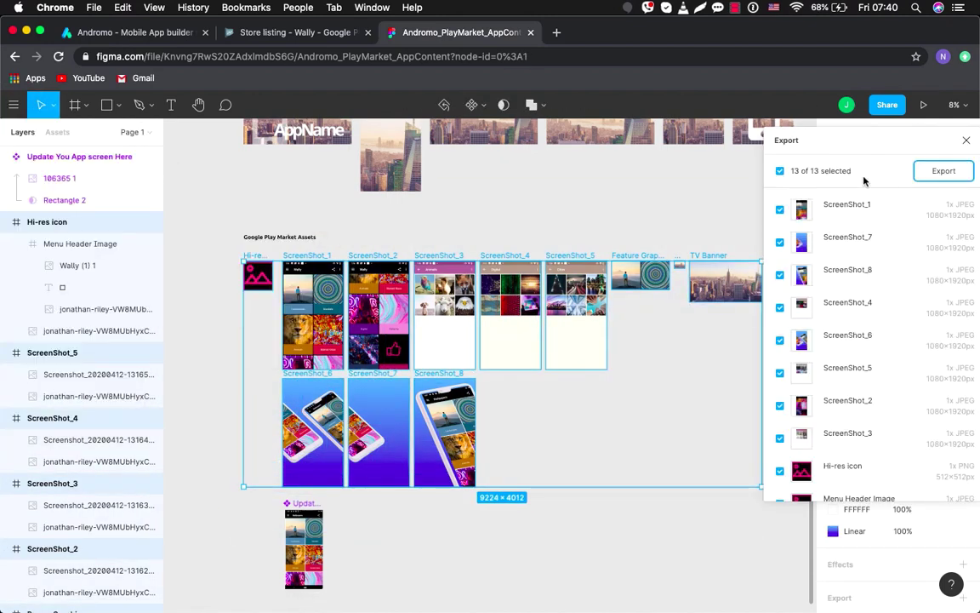
click(942, 171)
click(73, 597)
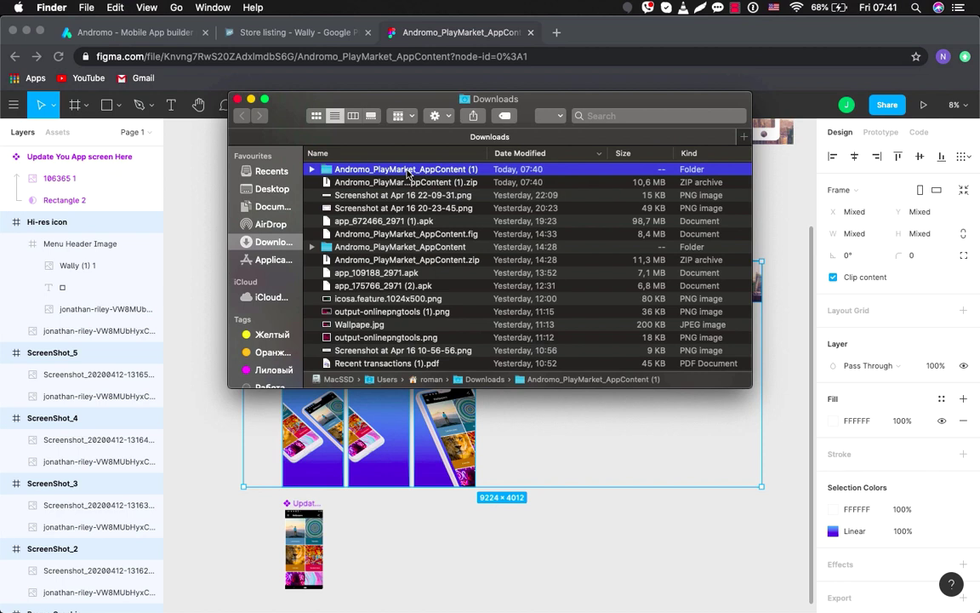
Copy the Andromo_PlayMarket_AppContent (1) folder, paste it into Desktop/Project_Wally, and open it.
right_click(407, 173)
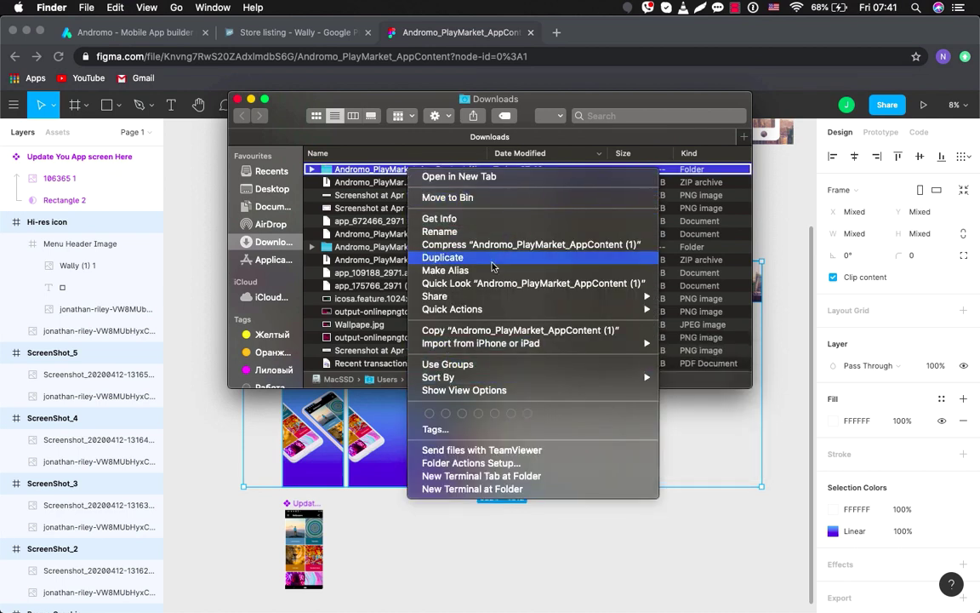
click(480, 332)
click(271, 189)
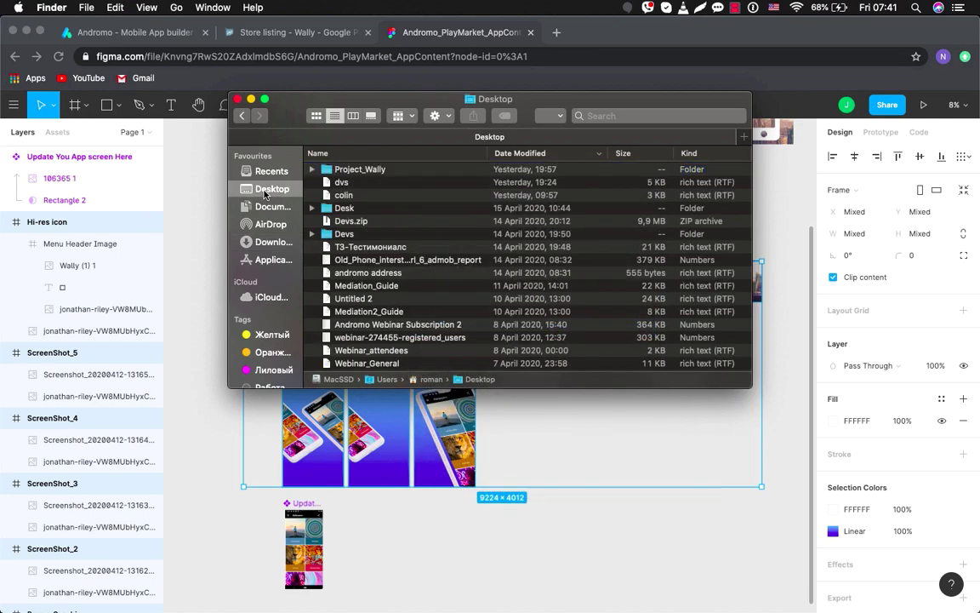
double_click(360, 169)
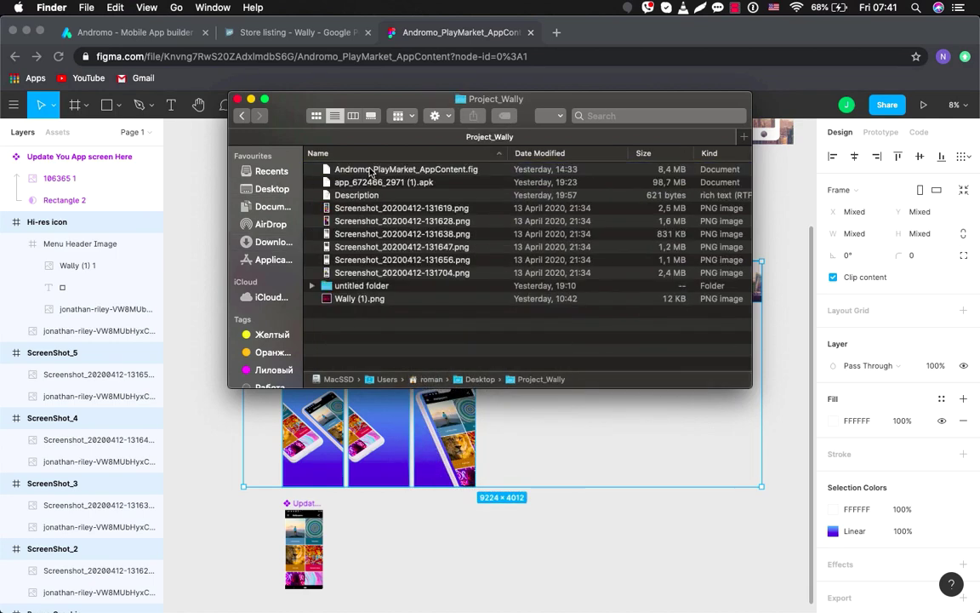
right_click(391, 339)
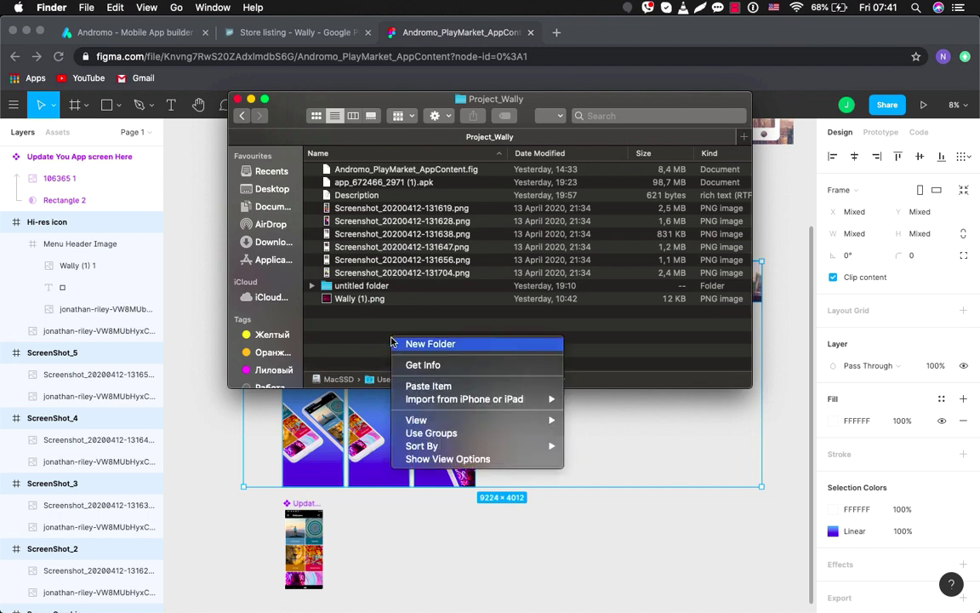
click(421, 385)
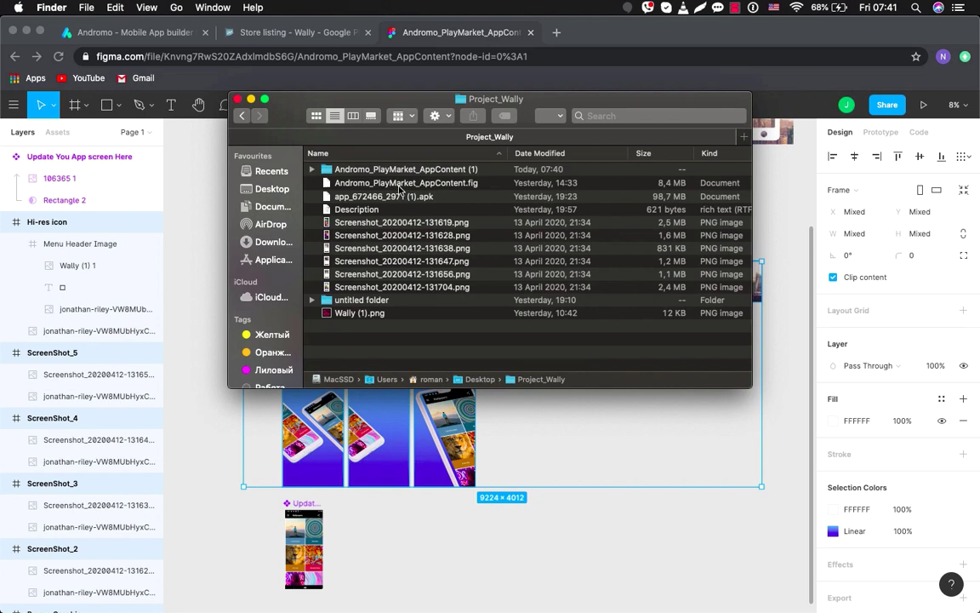
click(366, 169)
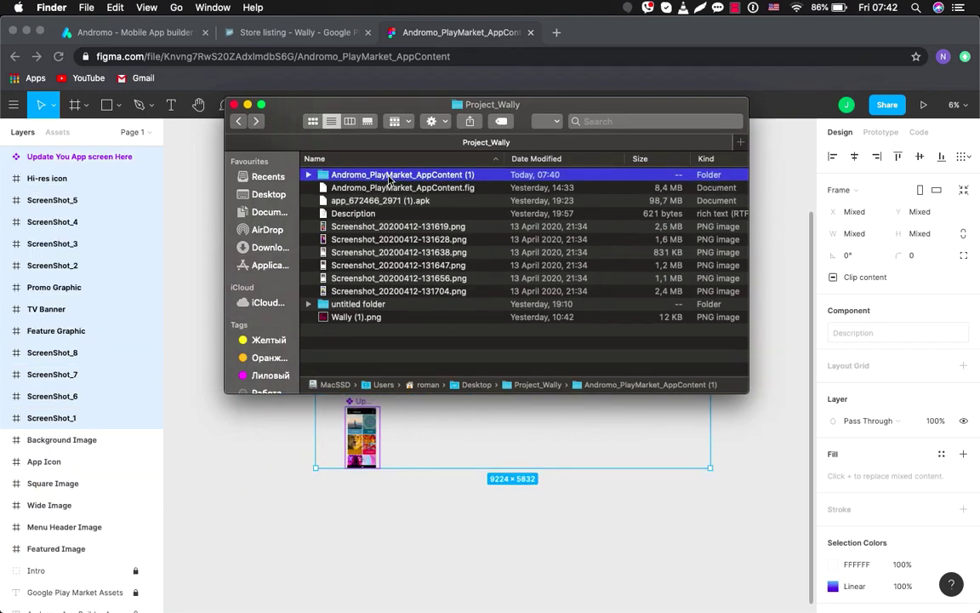
double_click(389, 175)
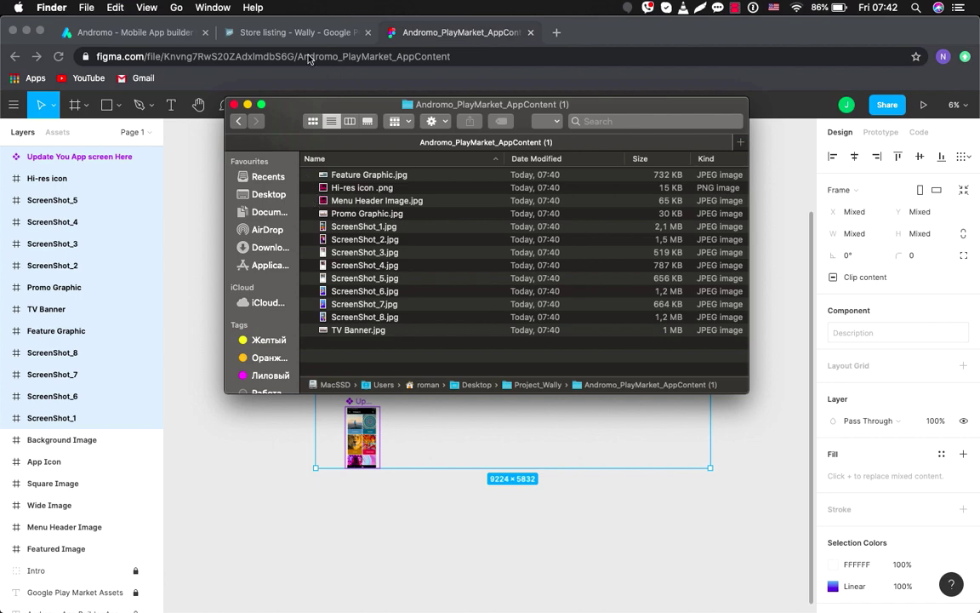
Upload Hi-res icon .png as the high-res icon on the Wally store listing.
click(294, 32)
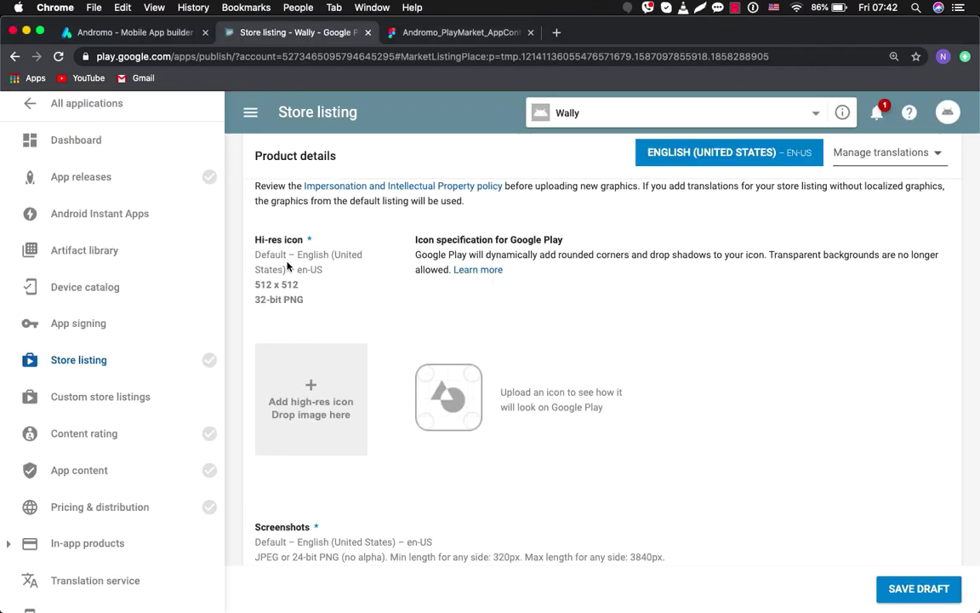
click(311, 387)
click(402, 134)
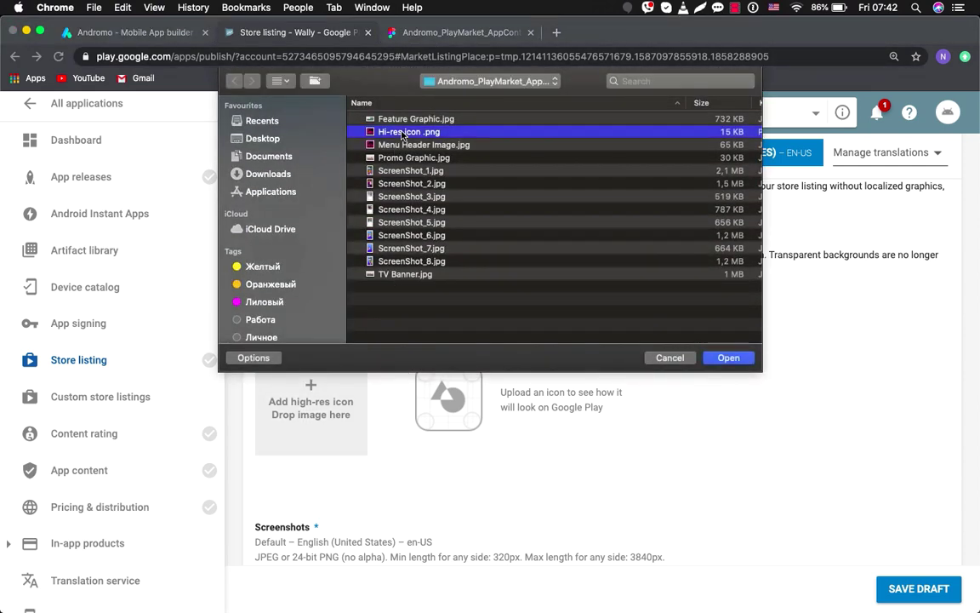
double_click(403, 134)
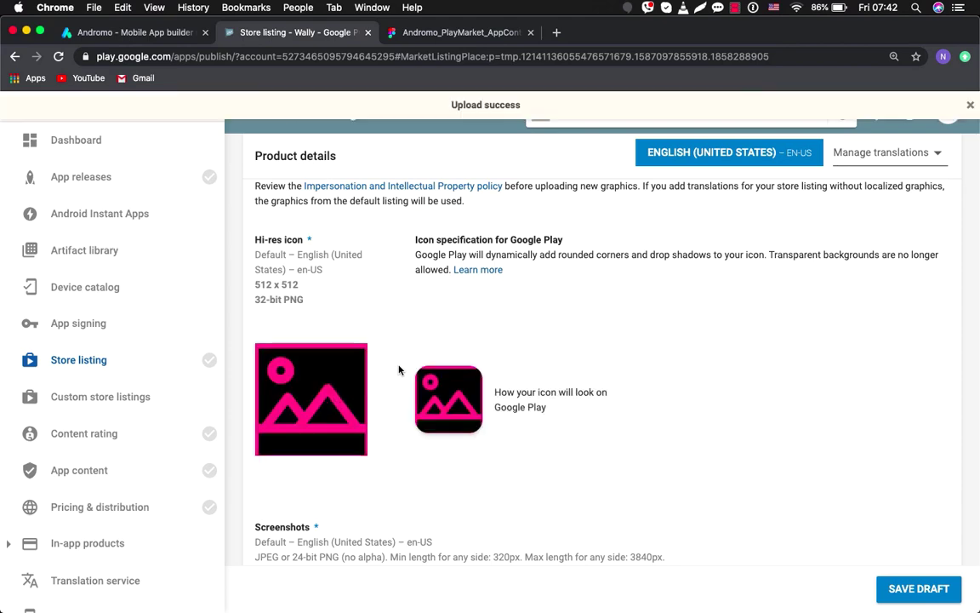
Upload ScreenShot_1.jpg through ScreenShot_8.jpg as the Wally listing's eight phone screenshots.
scroll(399, 369, down, 5)
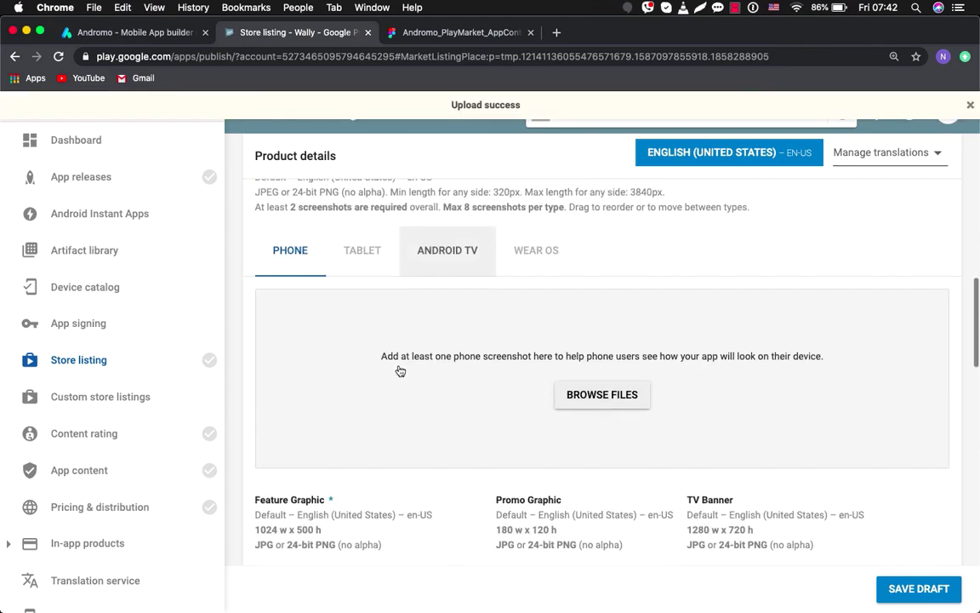
click(610, 391)
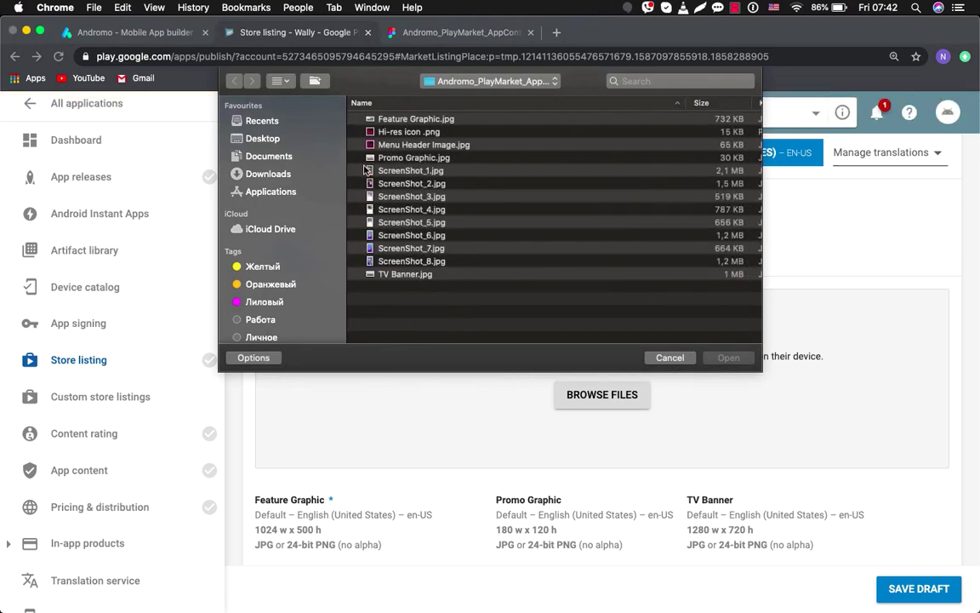
drag(359, 174, 361, 262)
click(728, 358)
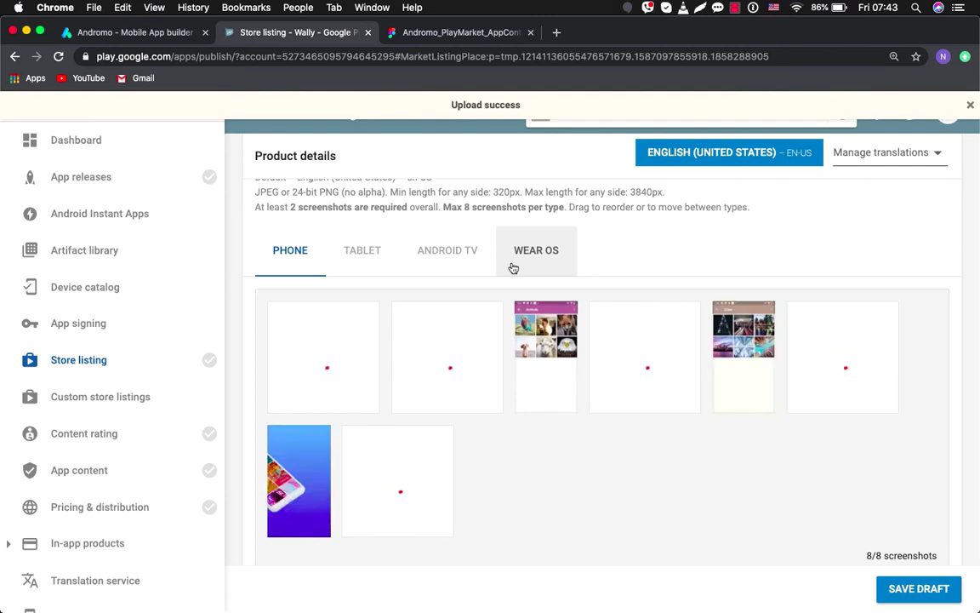
scroll(513, 268, down, 5)
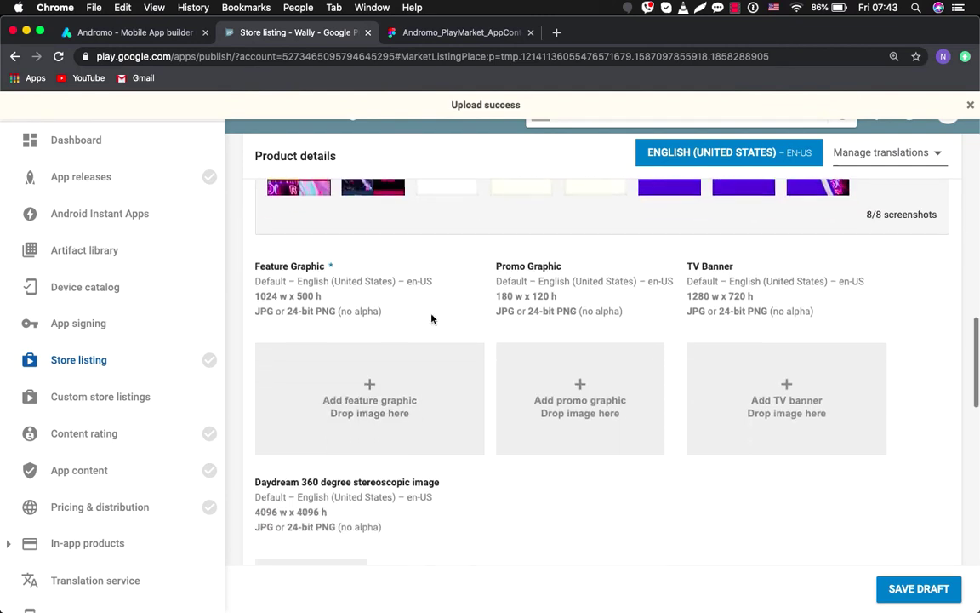
Upload Feature Graphic.jpg as the Wally listing's feature graphic, then return to Figma.
click(370, 388)
double_click(368, 115)
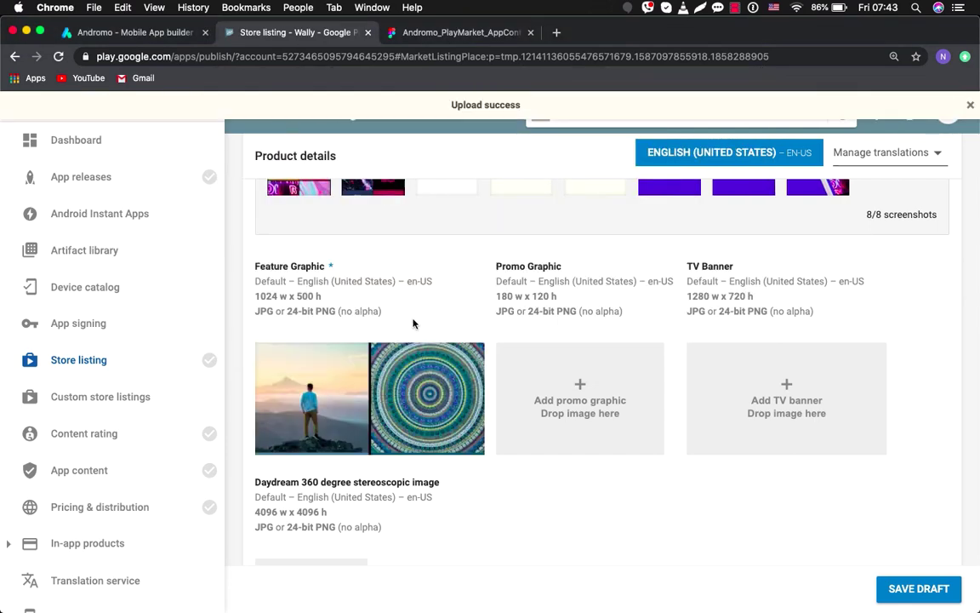
scroll(413, 322, up, 7)
scroll(416, 321, up, 2)
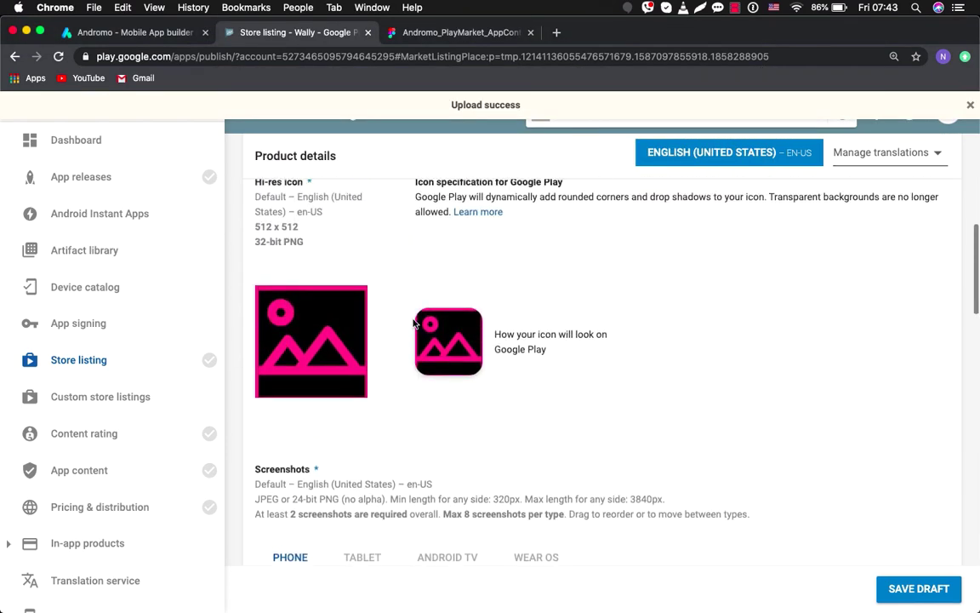
scroll(416, 321, down, 5)
click(443, 34)
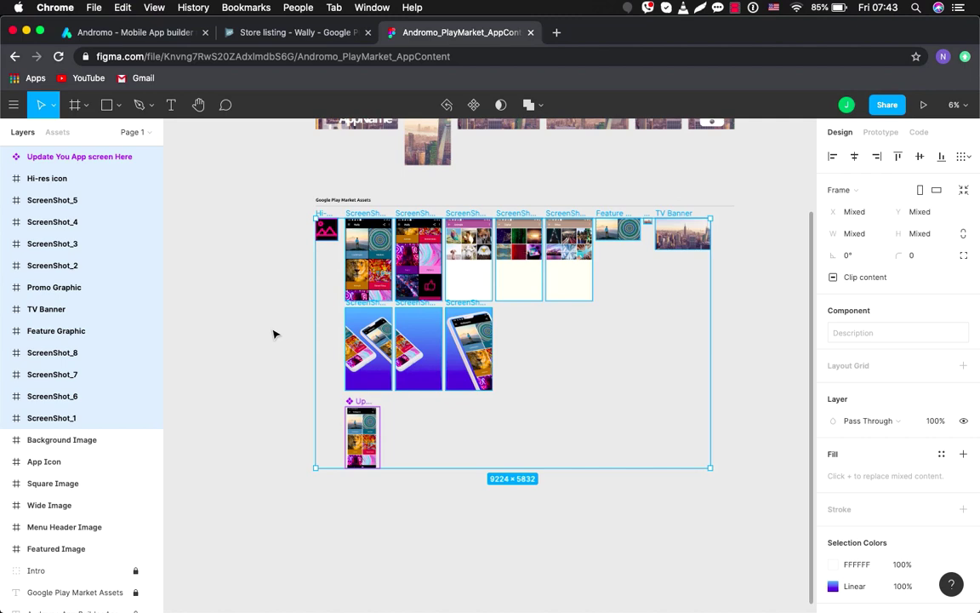
scroll(274, 333, up, 4)
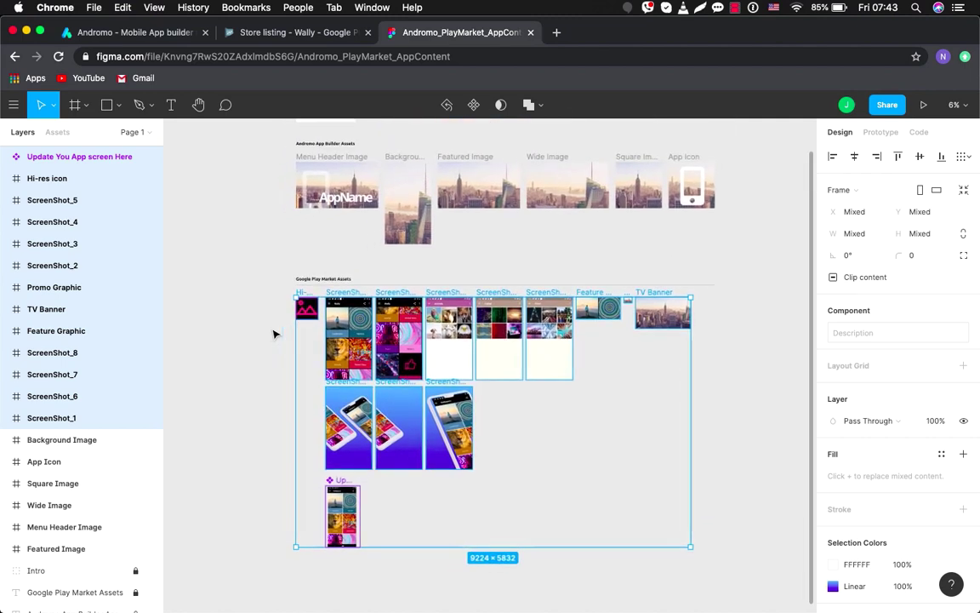
click(273, 334)
scroll(255, 343, up, 3)
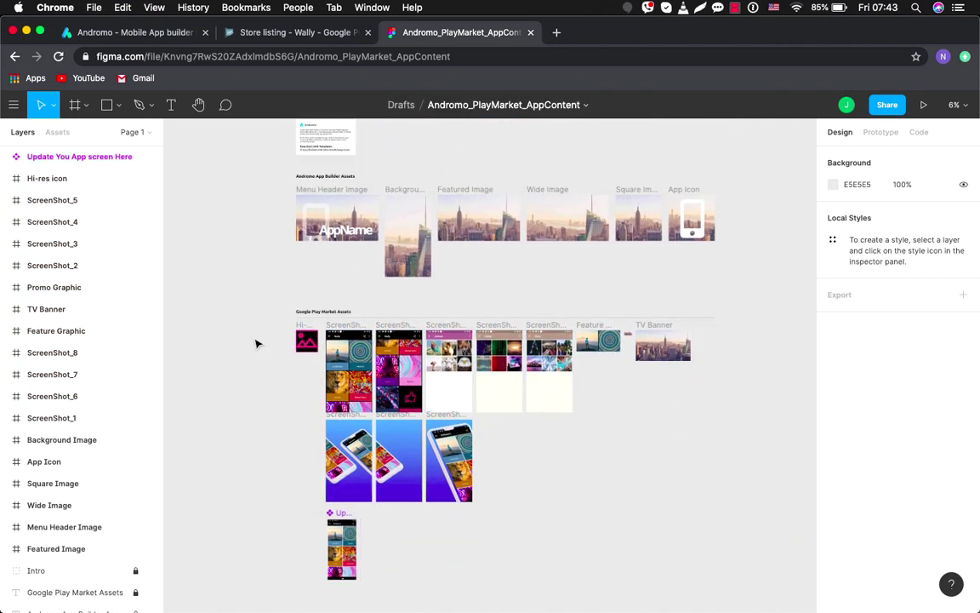
scroll(255, 343, up, 5)
scroll(256, 343, right, 3)
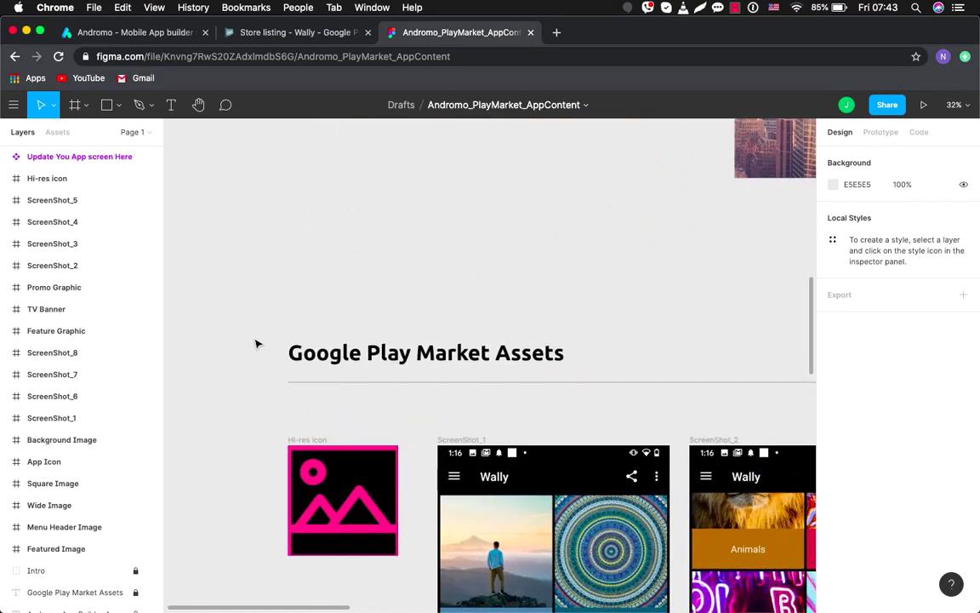
scroll(285, 381, down, 8)
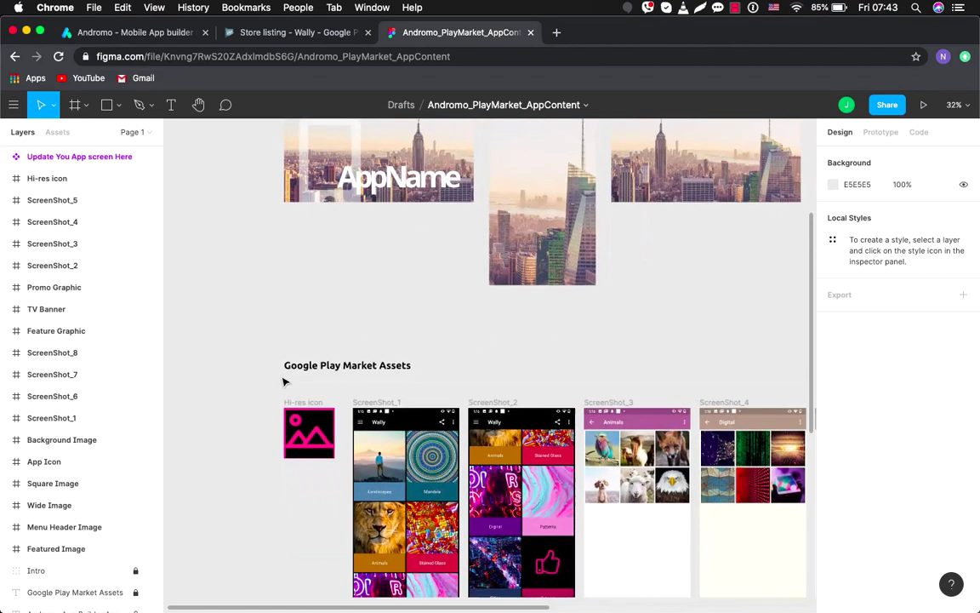
scroll(285, 380, down, 3)
scroll(285, 380, down, 3)
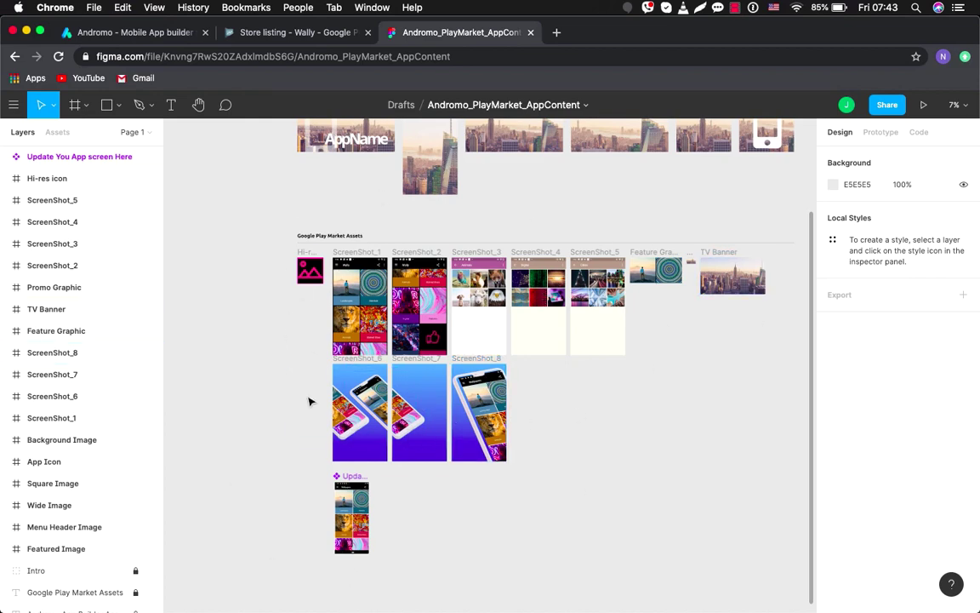
scroll(310, 402, up, 10)
scroll(250, 341, up, 5)
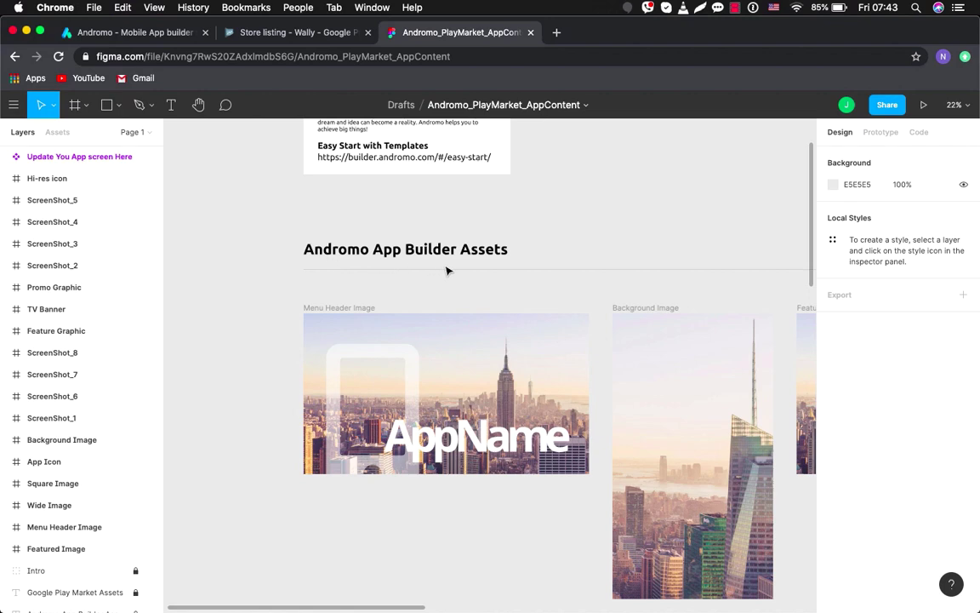
scroll(449, 272, down, 4)
scroll(454, 273, right, 3)
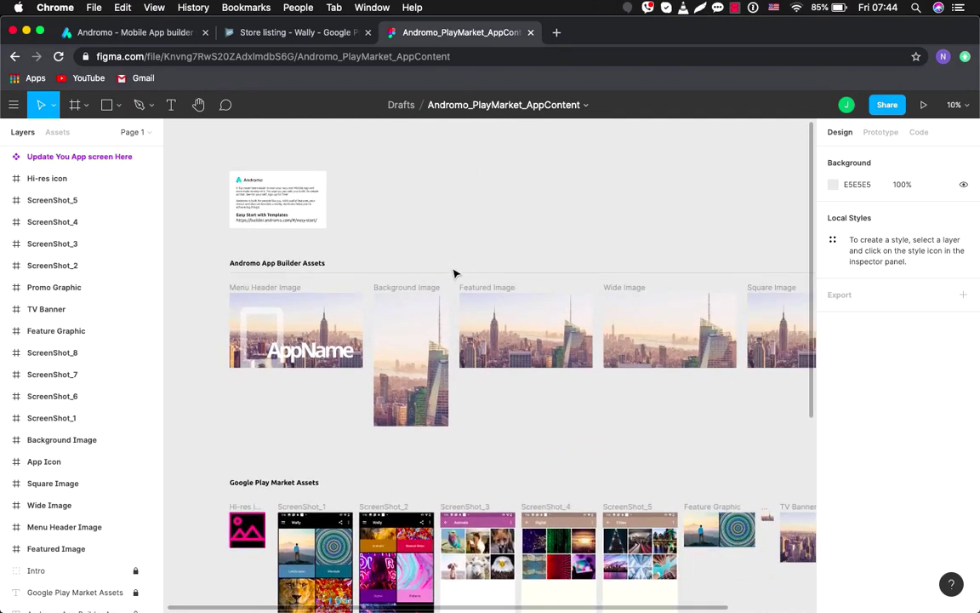
scroll(454, 273, right, 3)
scroll(455, 271, left, 4)
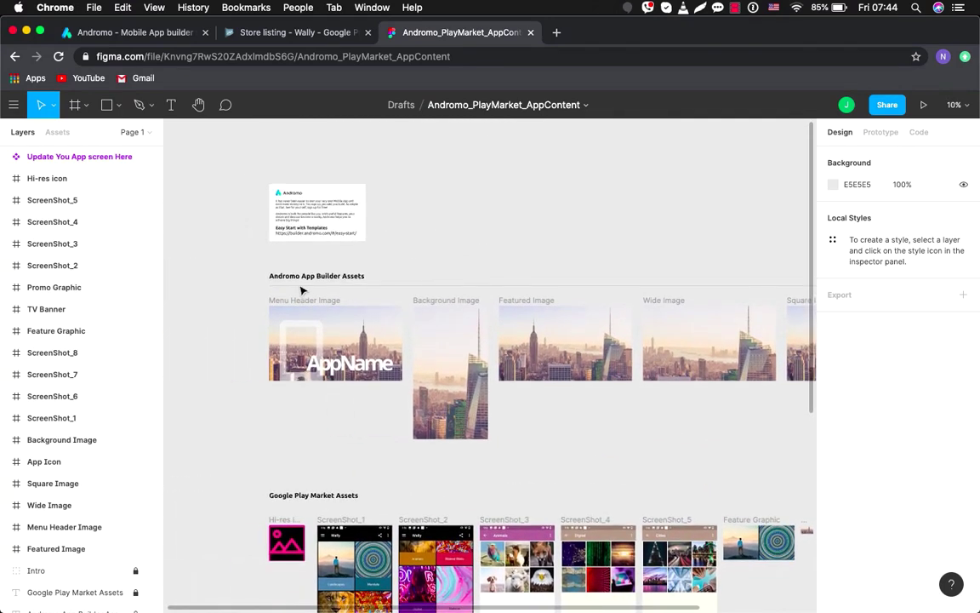
scroll(254, 342, up, 3)
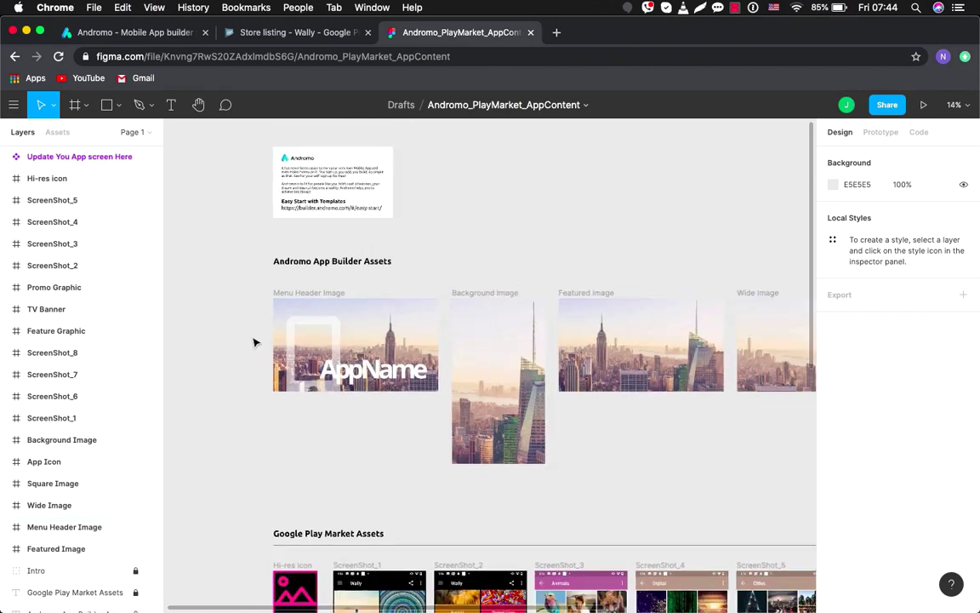
scroll(253, 342, down, 3)
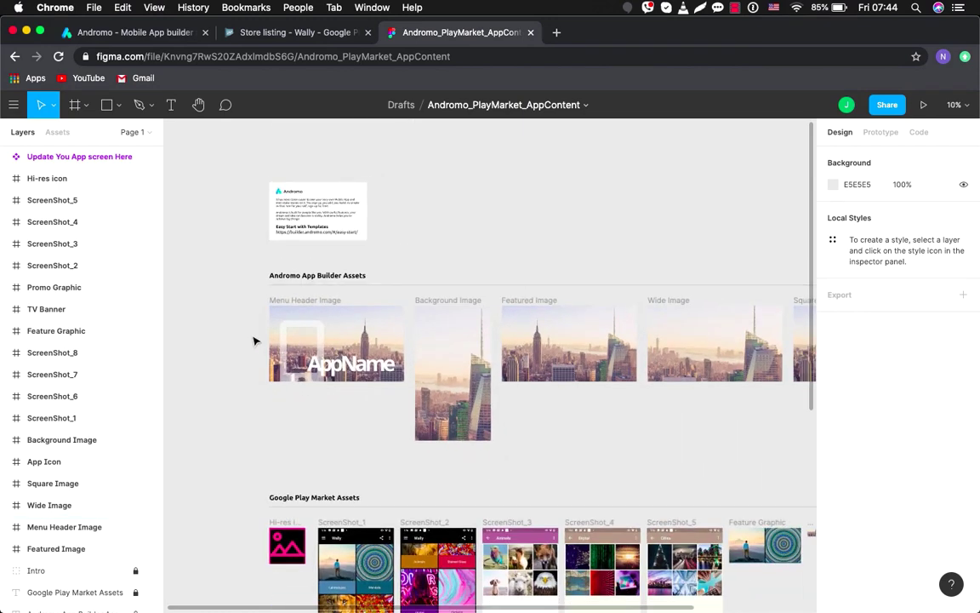
scroll(254, 342, right, 2)
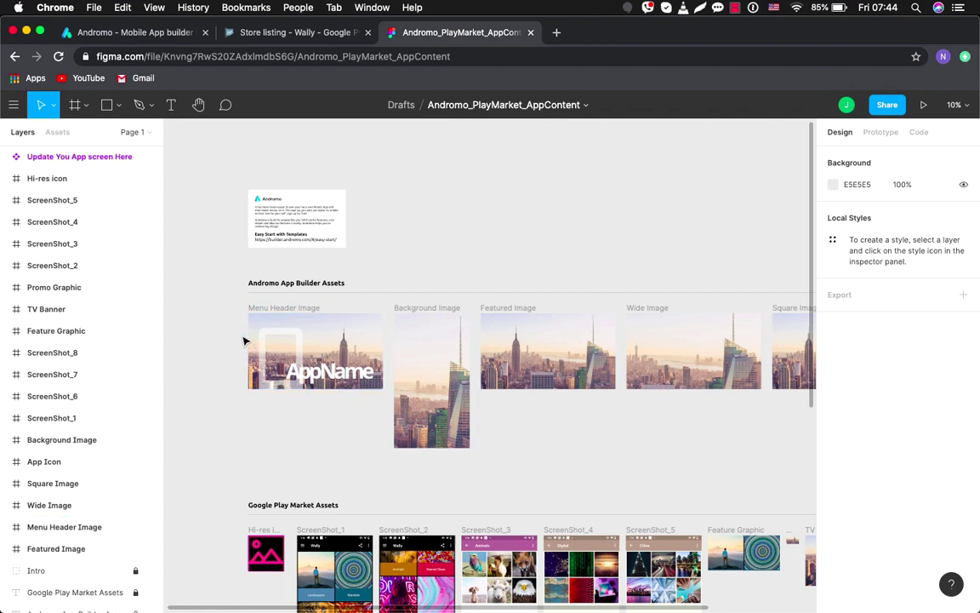
scroll(240, 342, up, 5)
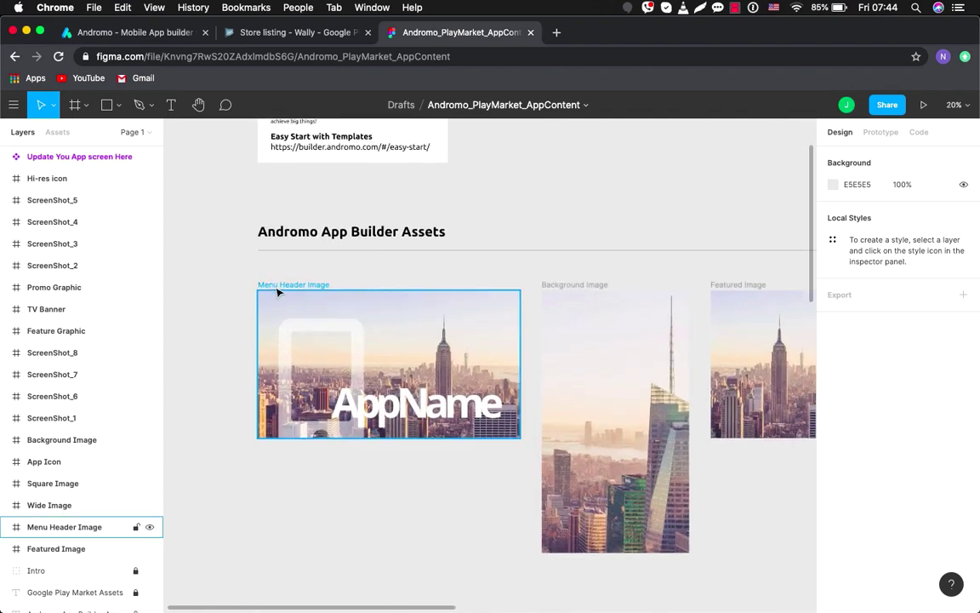
scroll(509, 280, right, 3)
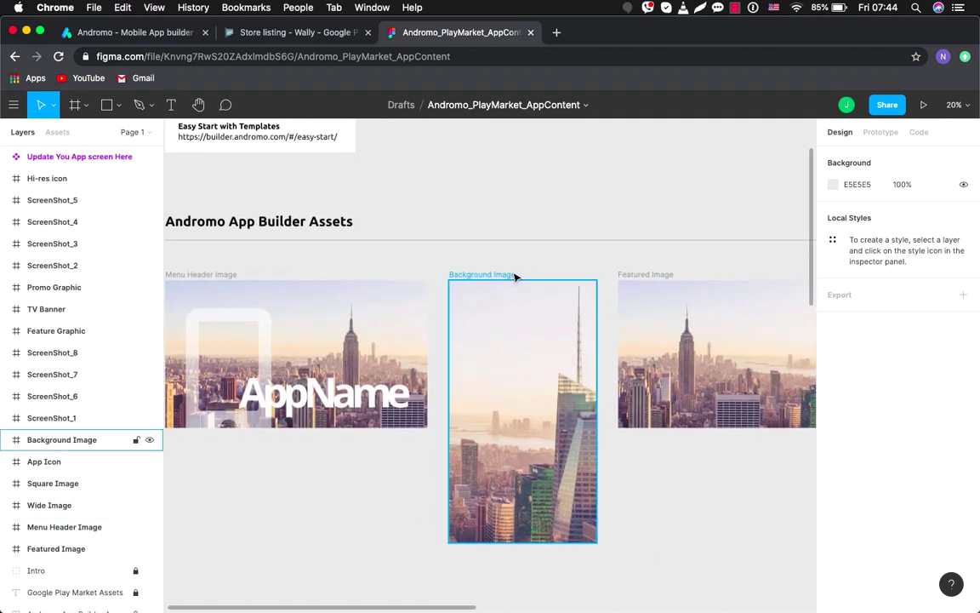
scroll(498, 282, right, 5)
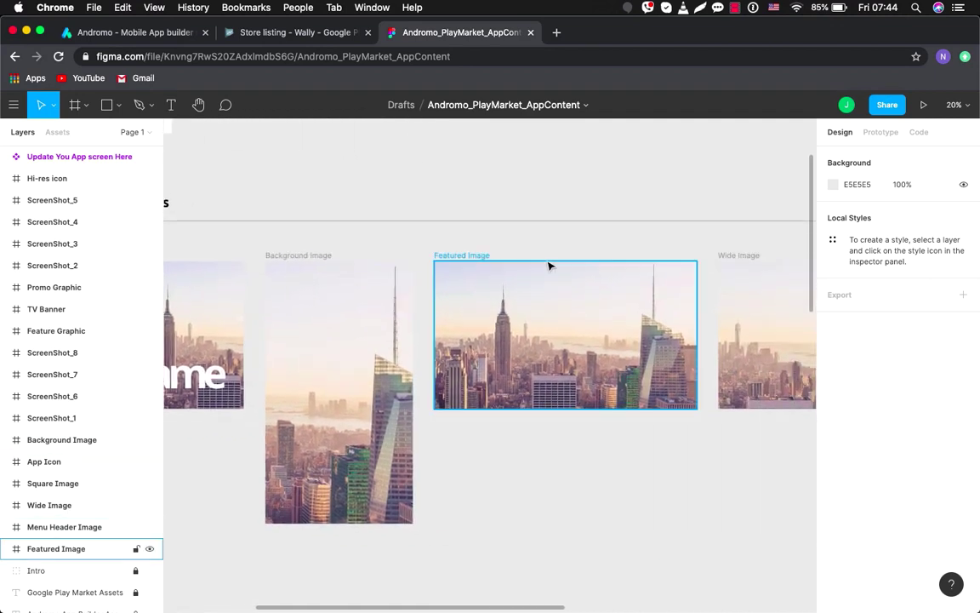
scroll(549, 265, right, 6)
scroll(549, 267, right, 5)
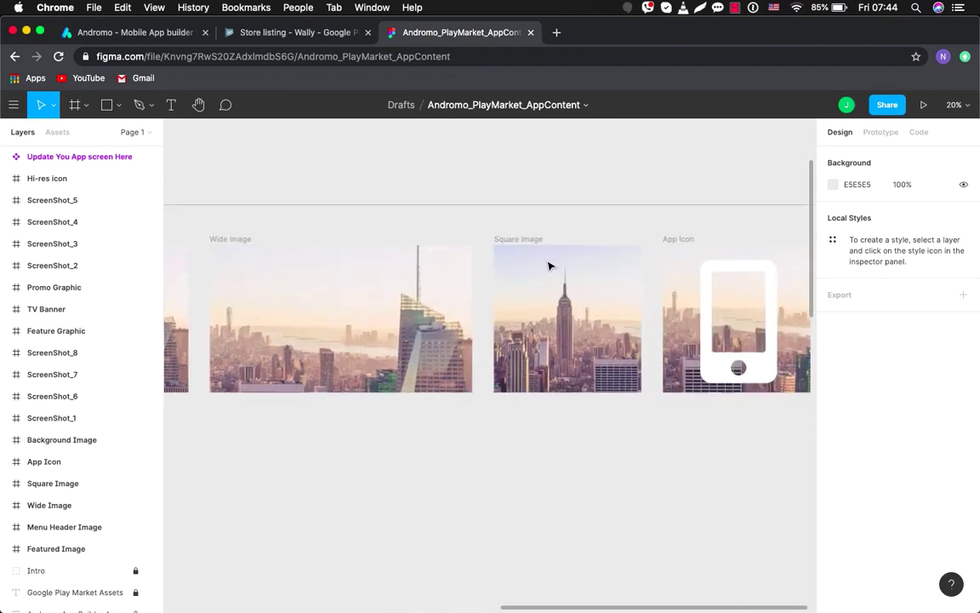
scroll(549, 266, right, 3)
scroll(549, 266, right, 1)
scroll(526, 296, down, 8)
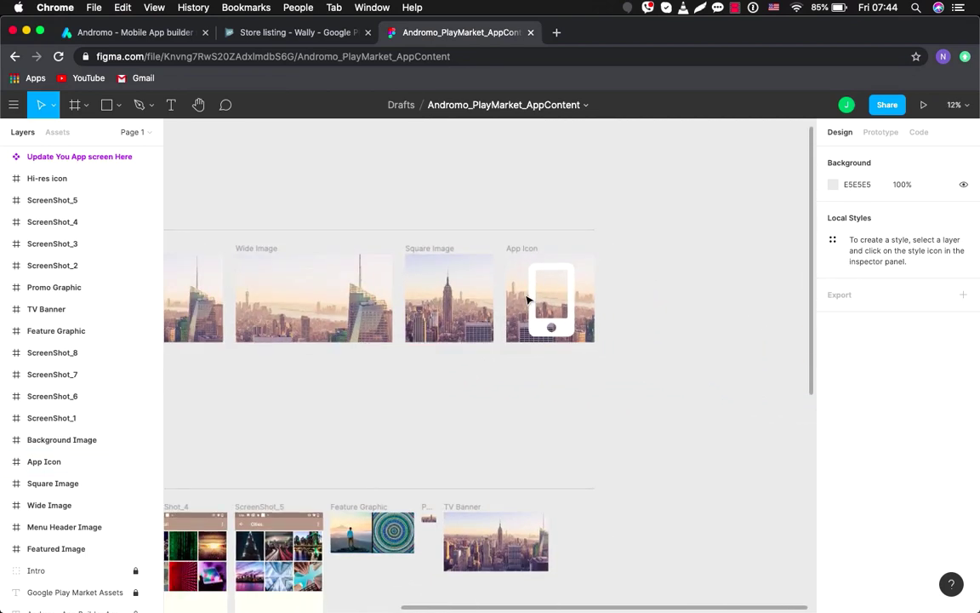
Return to the Figma drafts and delete the Andromo_PlayMarket_AppContent file, keeping Figma Basics.
click(13, 105)
mouse_move(52, 199)
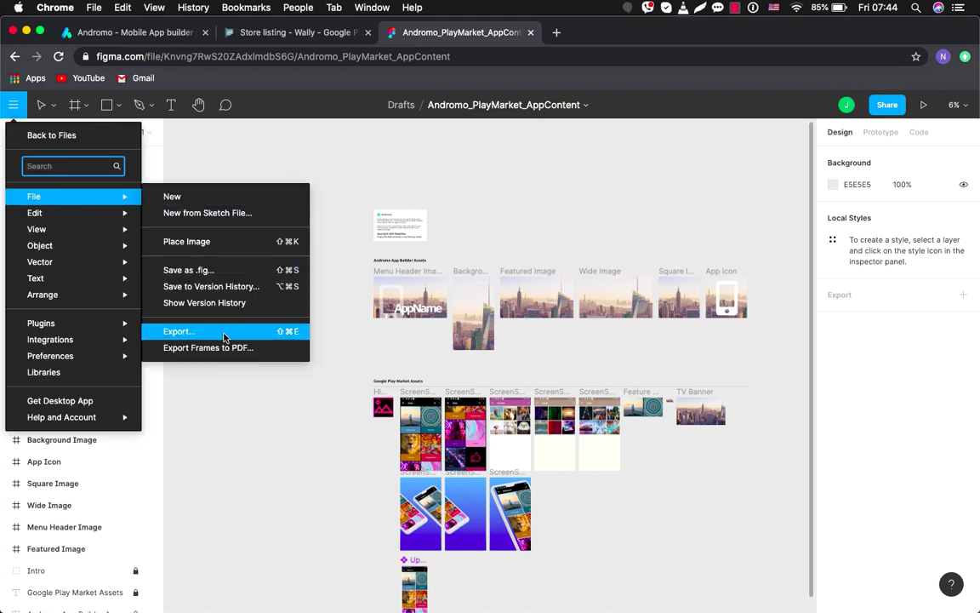
click(36, 136)
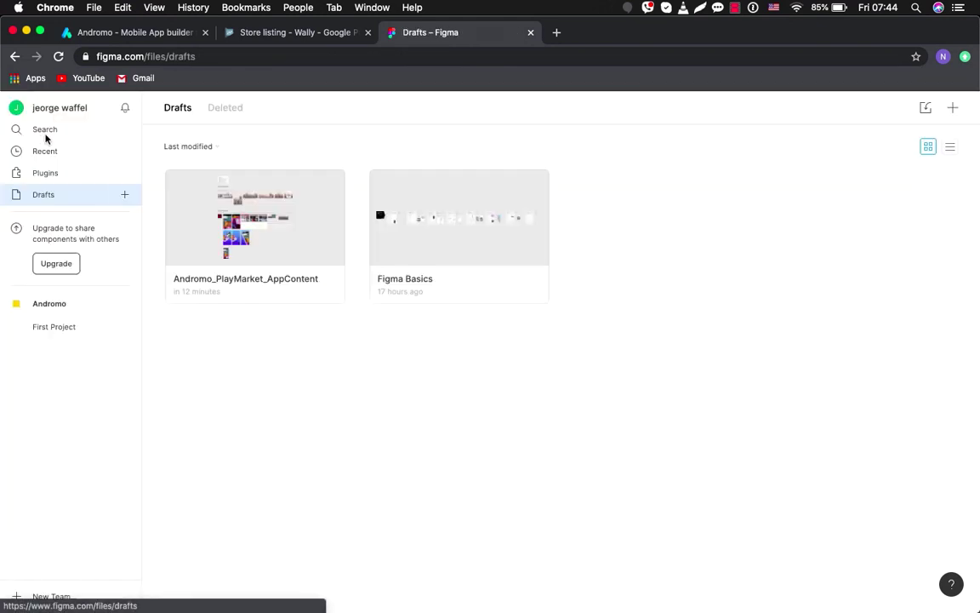
click(292, 277)
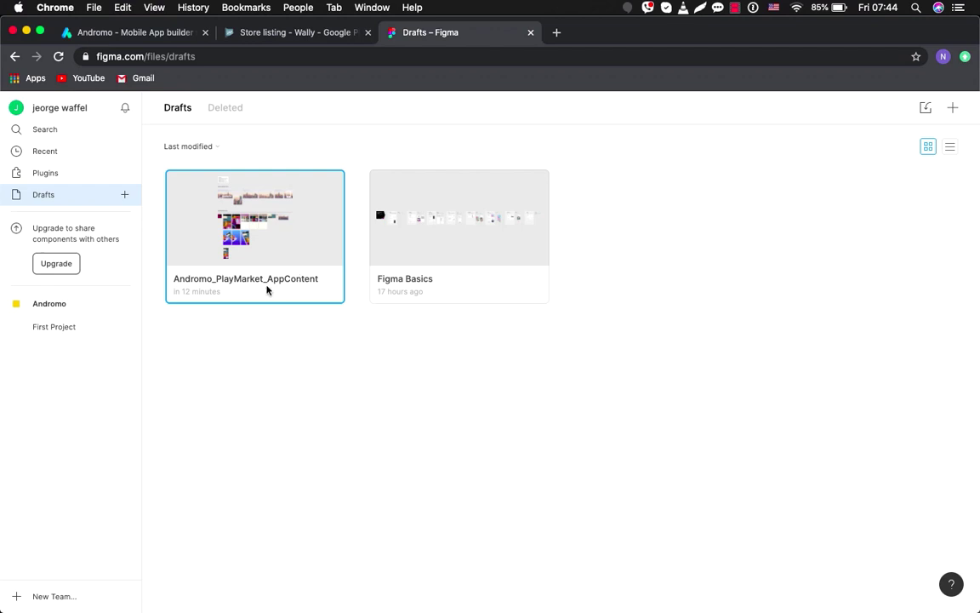
key(Delete)
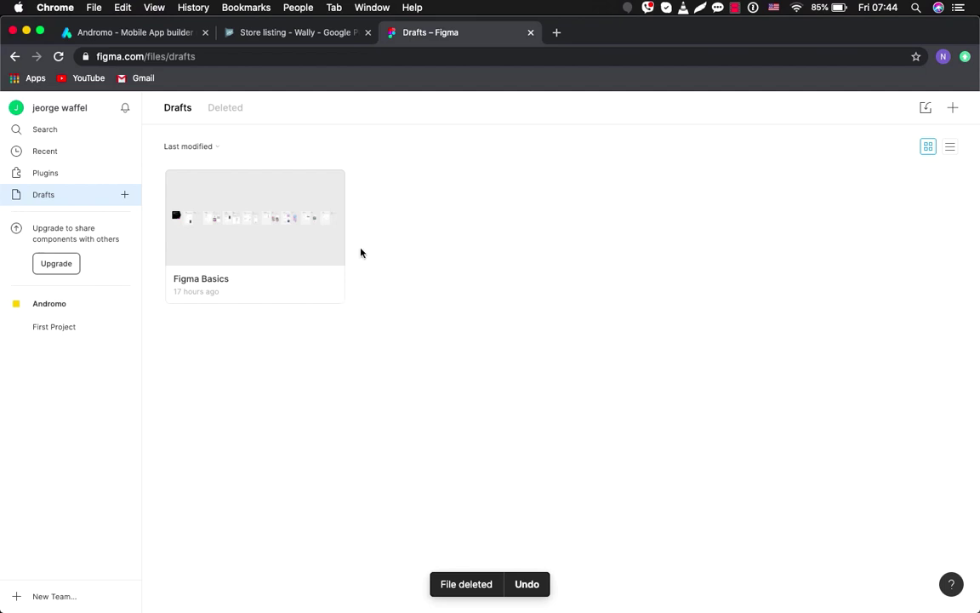
Import Andromo_PlayMarket_AppContent.fig from Project_Wally into drafts and open the imported template.
click(927, 110)
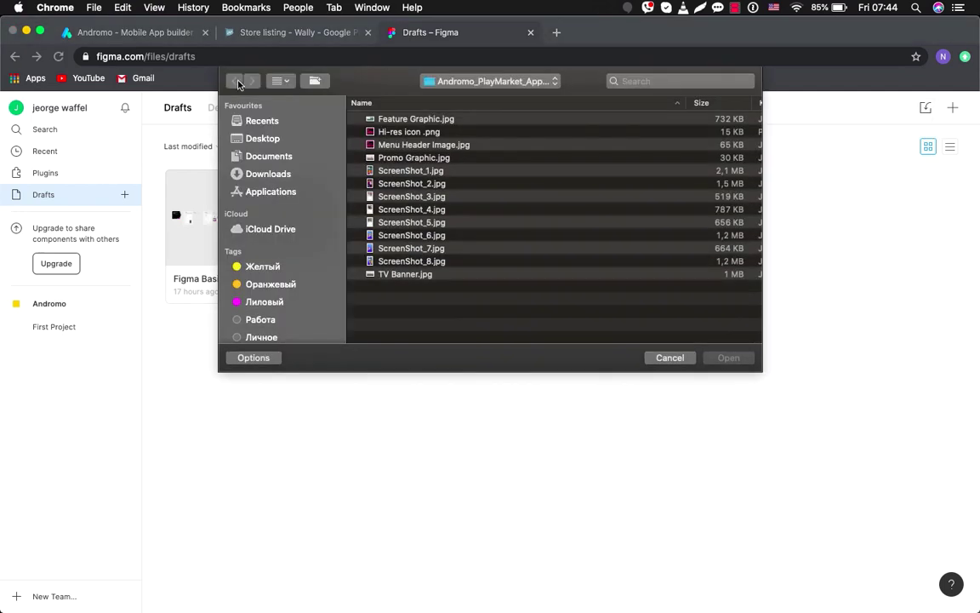
click(502, 81)
click(500, 96)
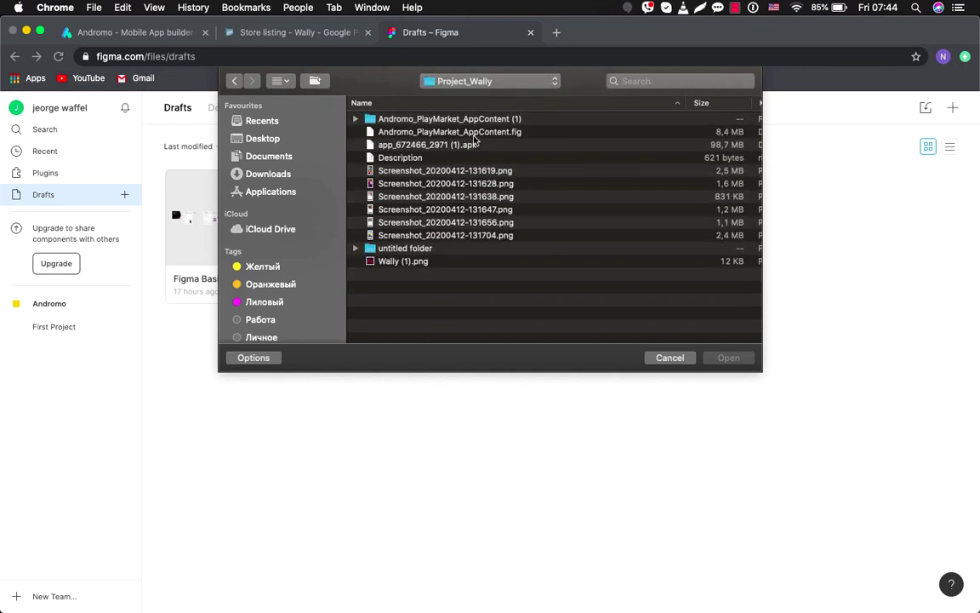
click(475, 133)
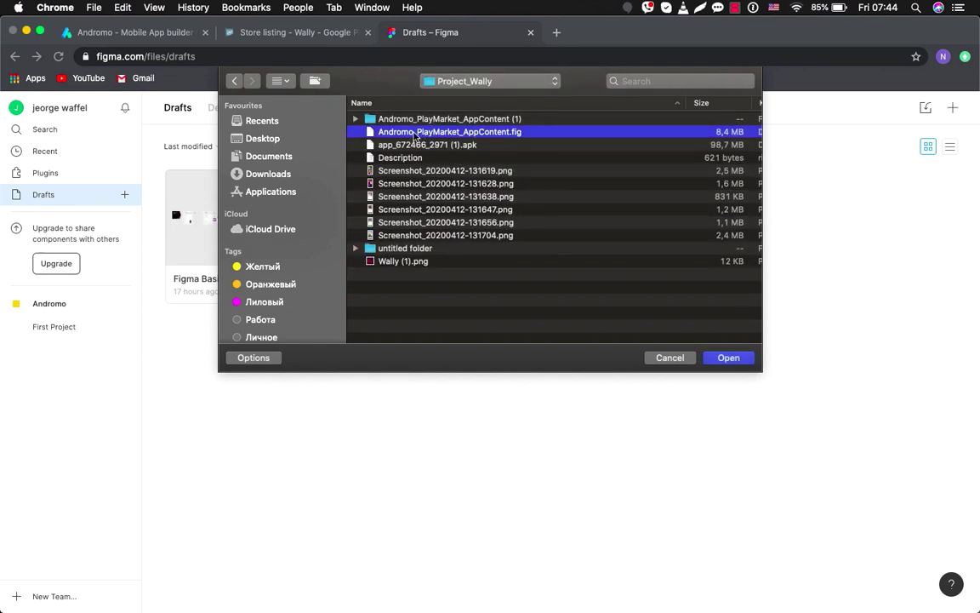
double_click(506, 138)
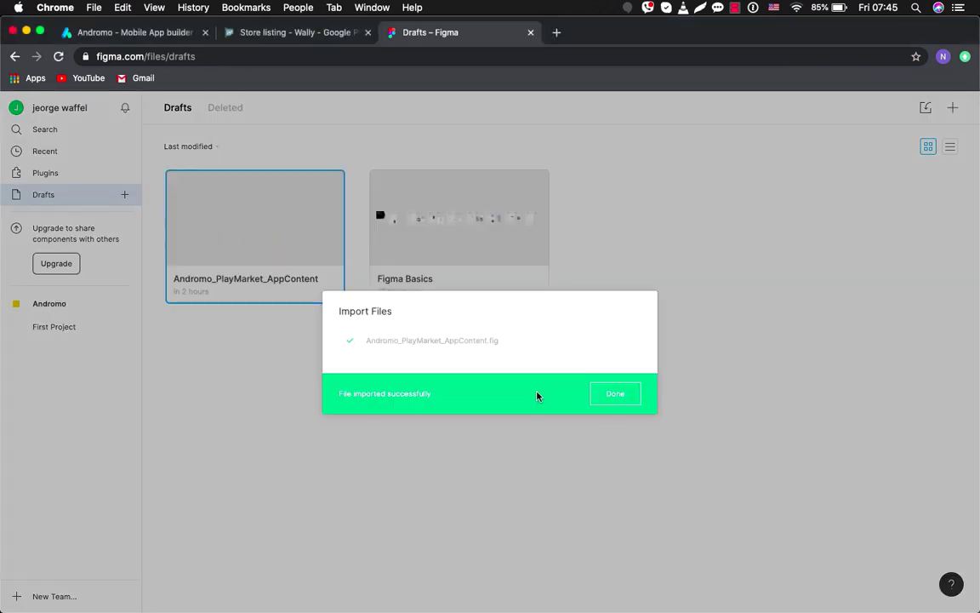
double_click(267, 283)
scroll(249, 331, down, 3)
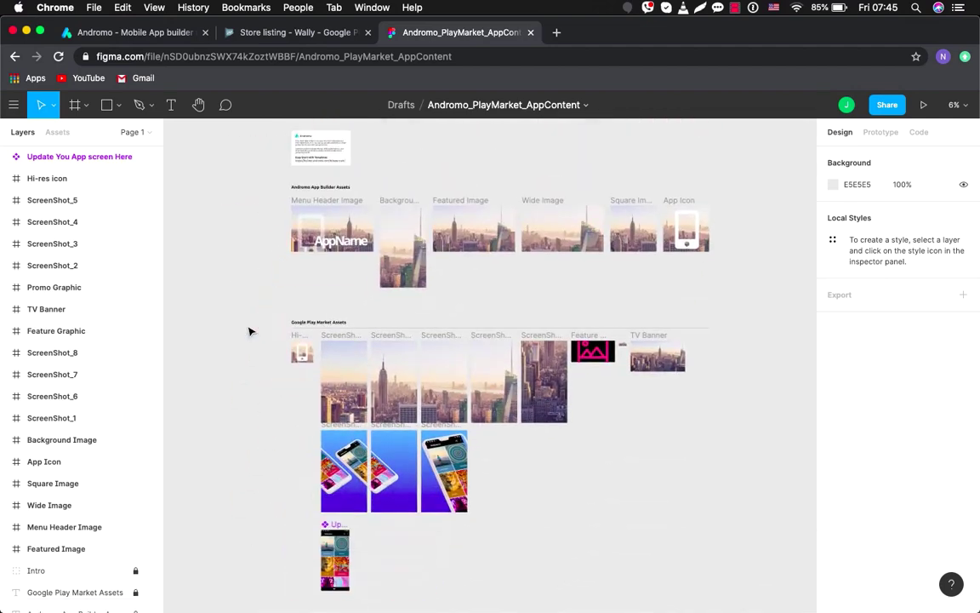